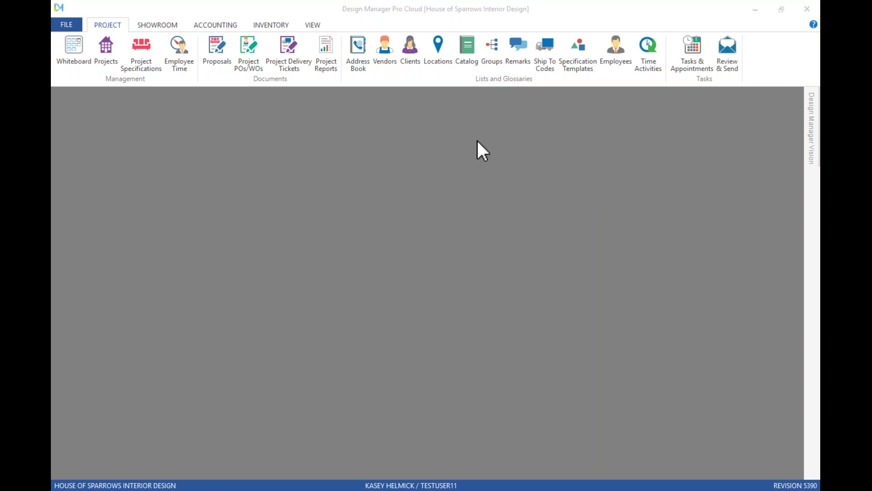
Review the full list of item statuses and their priorities in the company settings, and close the settings.
left_click(65, 22)
left_click(122, 77)
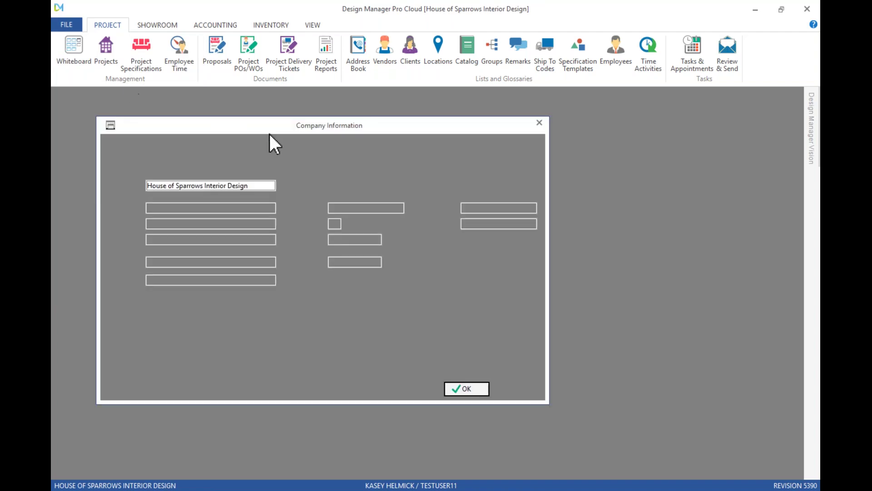
left_click(251, 153)
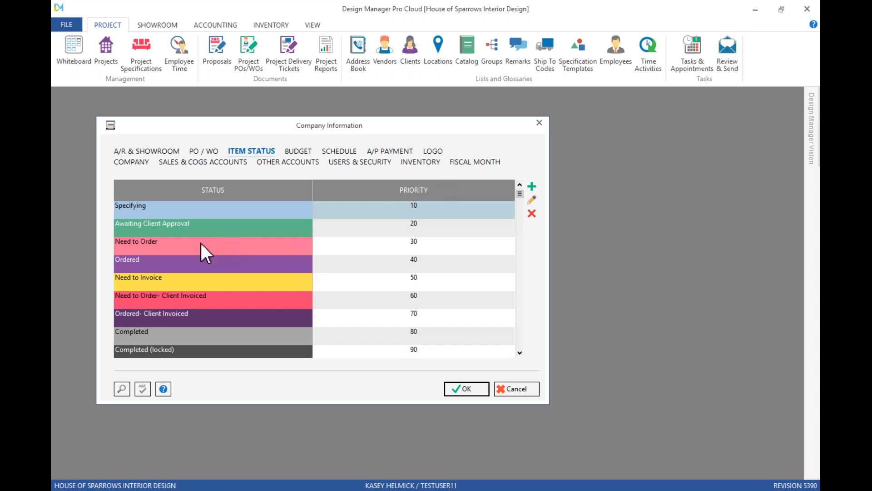
scroll(200, 241, "down", 3)
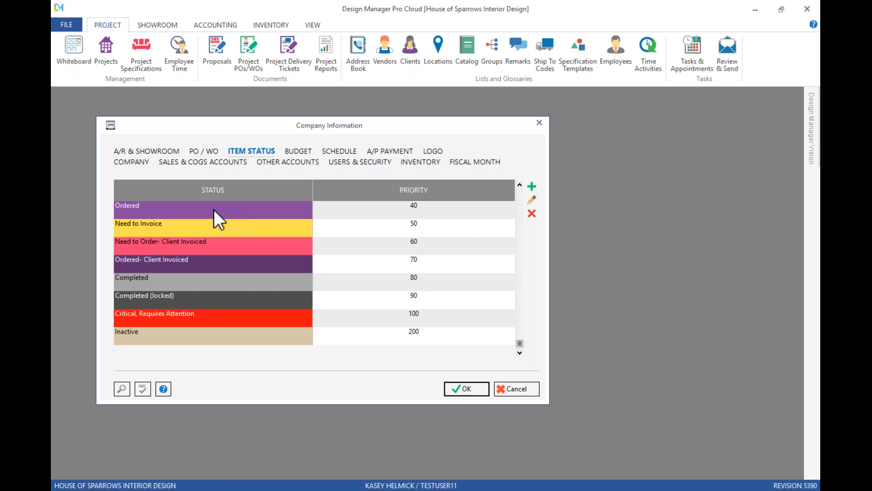
left_click(538, 123)
Create a project item from the Rigdon Single Sconce capture card on the Whiteboard without opening it, and close the Whiteboard.
left_click(77, 63)
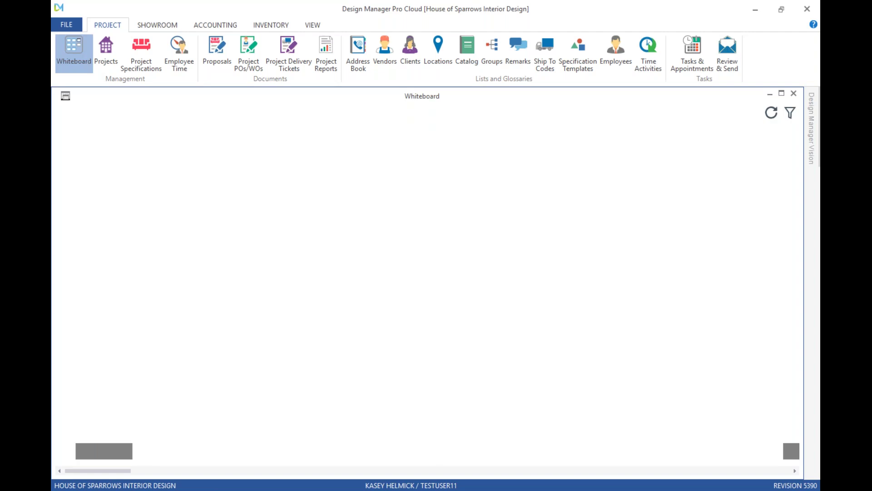
left_click(588, 219)
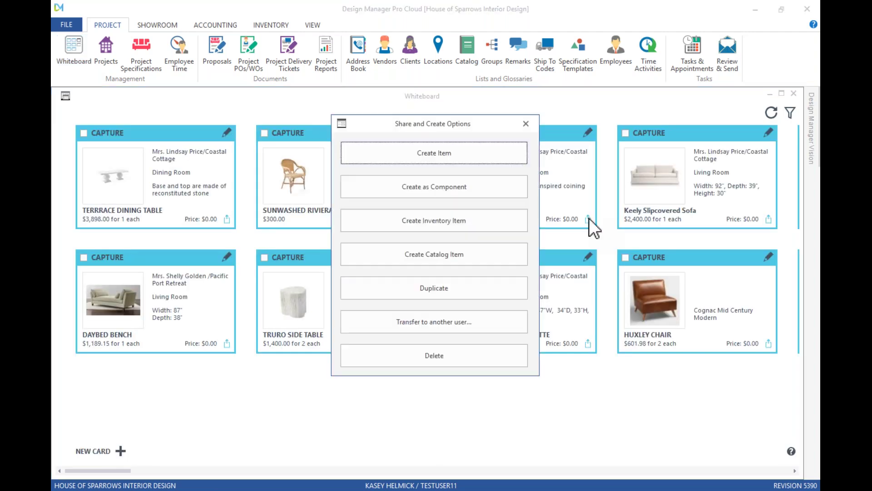
left_click(457, 158)
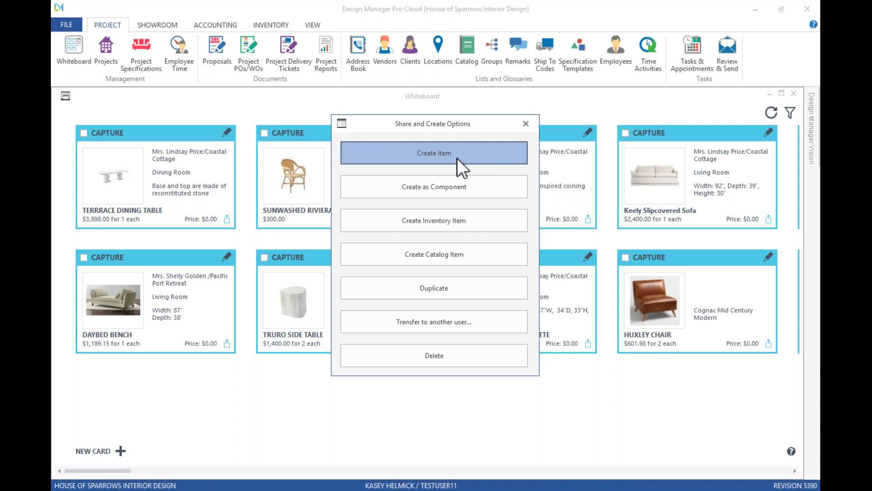
left_click(442, 290)
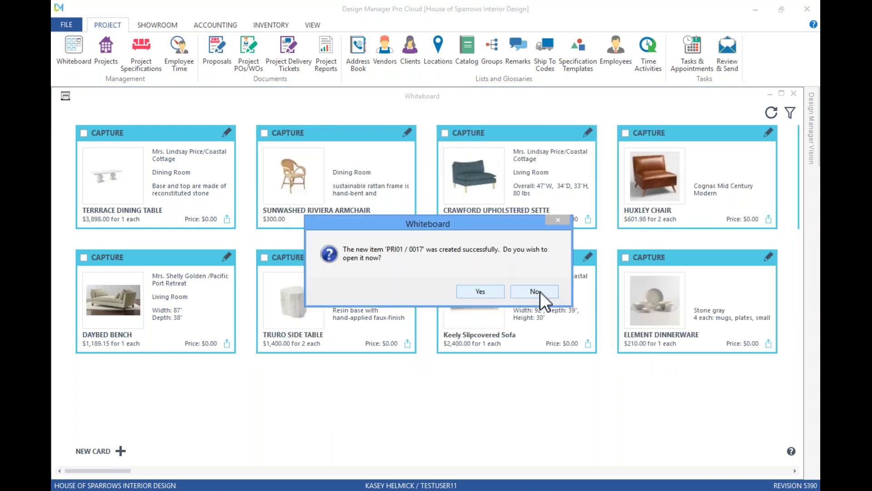
left_click(536, 292)
left_click(793, 95)
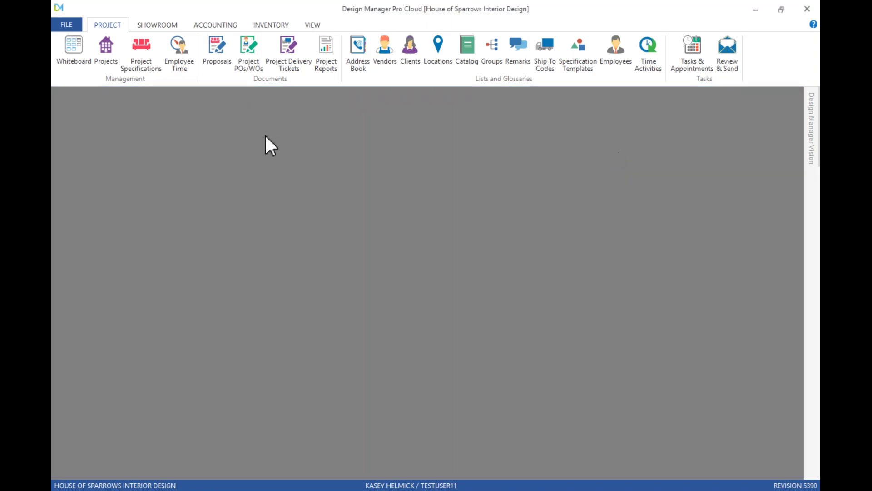
Open the specifications of the Coastal Cottage project and sort the items by reference number in descending order.
left_click(149, 69)
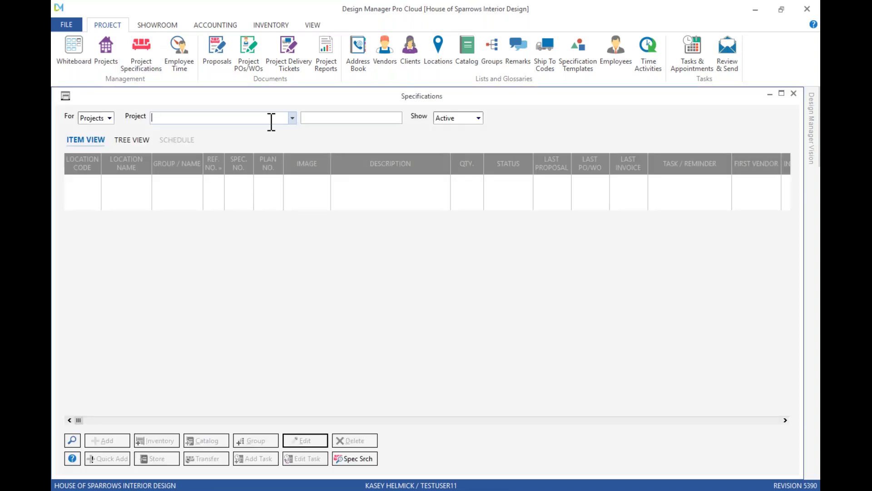
type("co")
key("Return")
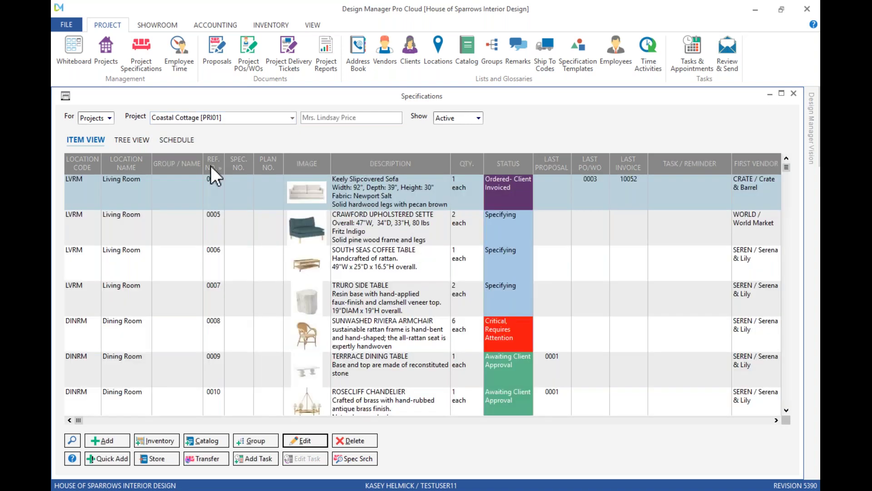
left_click(211, 167)
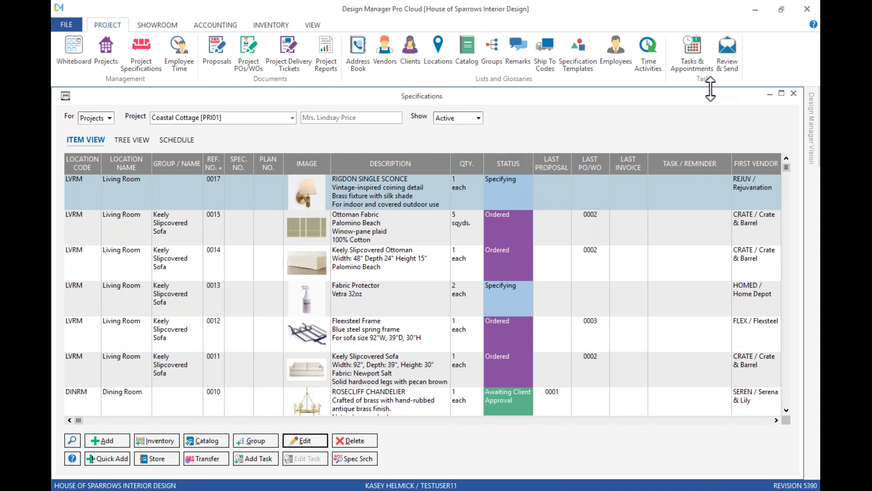
Examine the automatic-setting rule of the Specifying item status in the company settings, and close the settings.
left_click(769, 94)
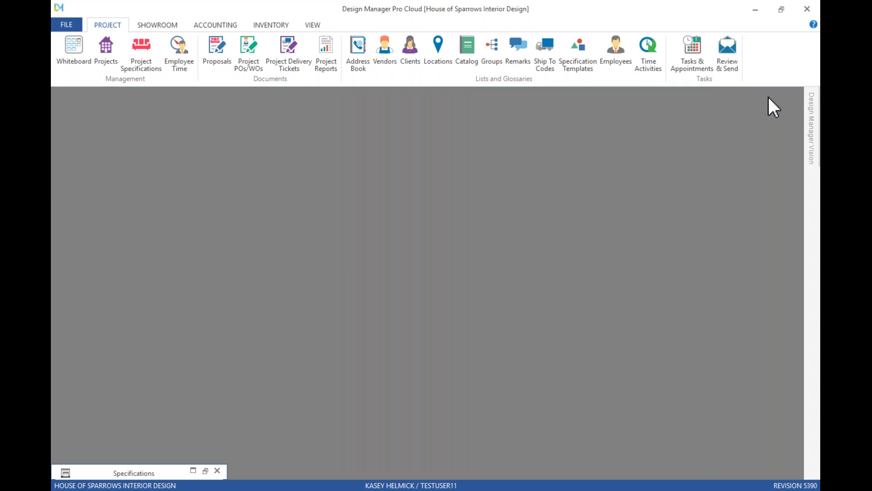
left_click(68, 26)
left_click(119, 77)
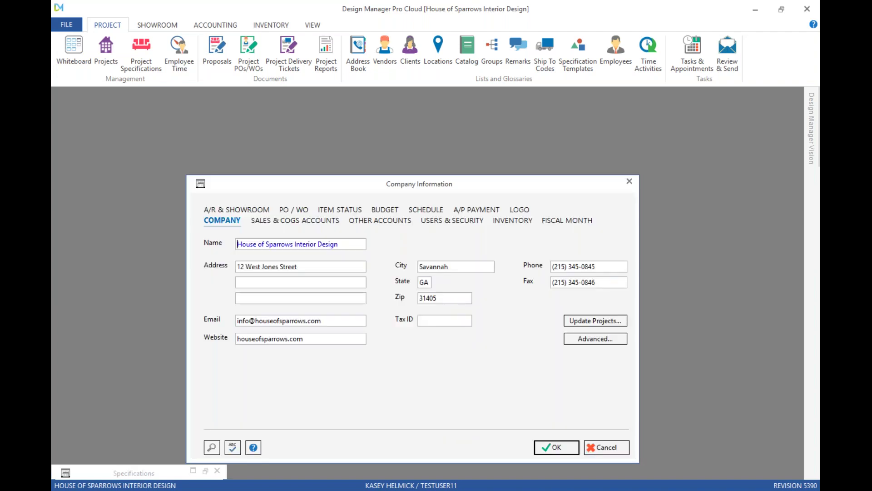
left_click(359, 212)
double_click(315, 269)
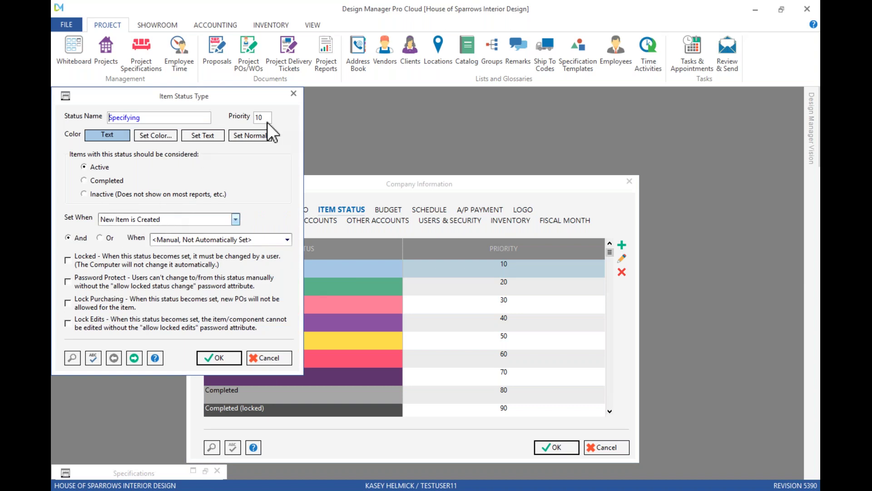
key("Escape")
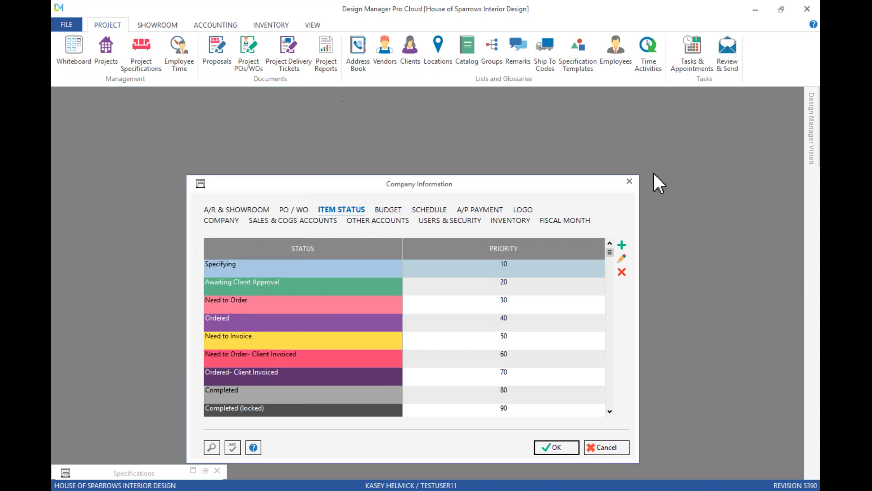
left_click(629, 181)
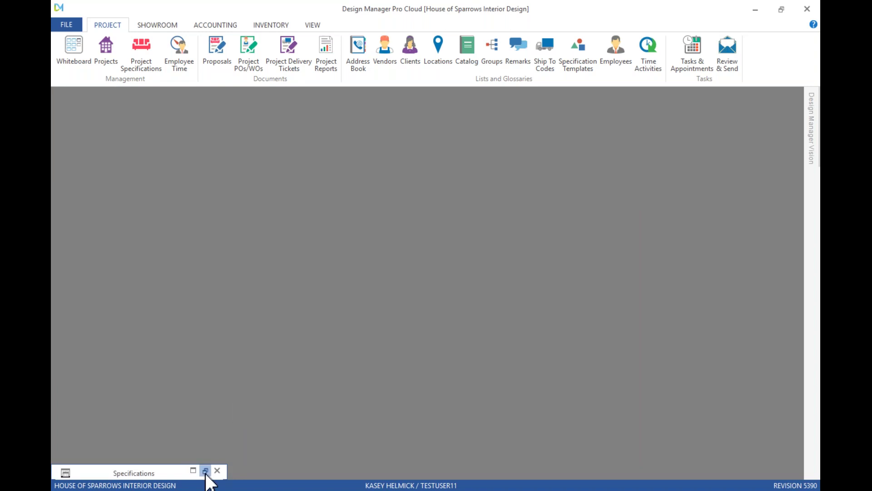
Return to the project specifications and review the details of the Rigdon Single Sconce item.
left_click(205, 471)
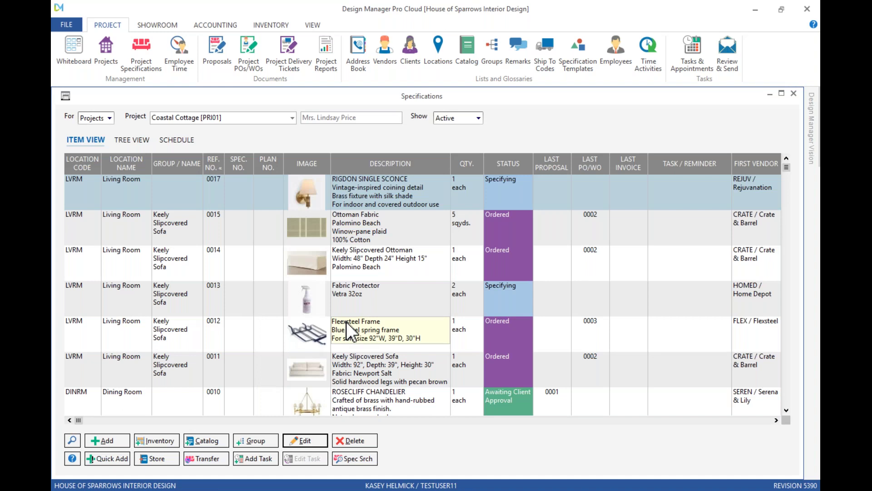
double_click(391, 200)
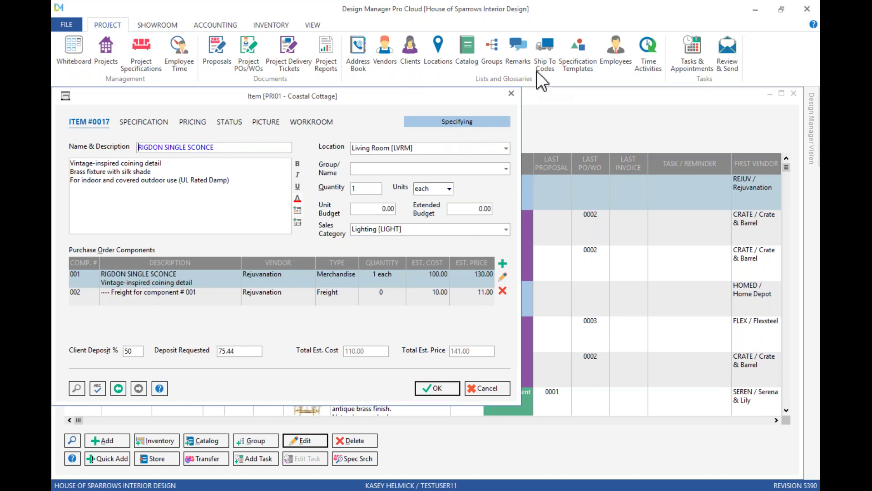
left_click(511, 92)
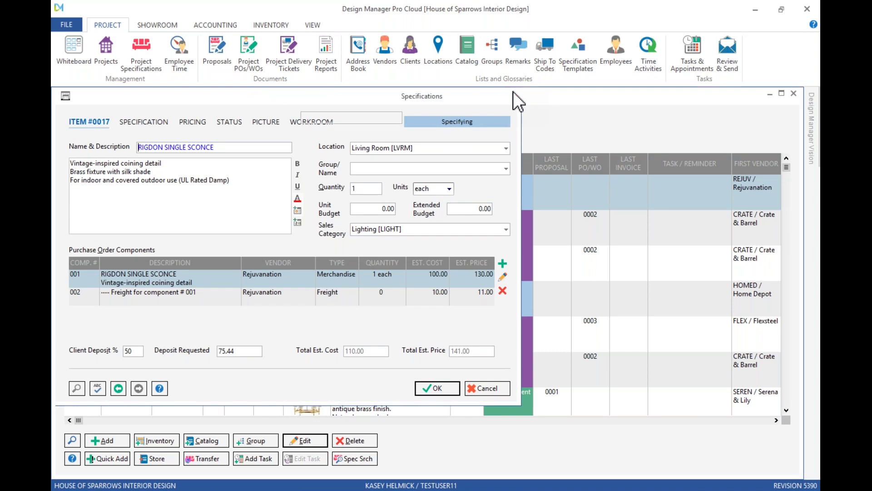
Start a new proposal for the Coastal Cottage project and sort its items by reference number in descending order.
left_click(222, 62)
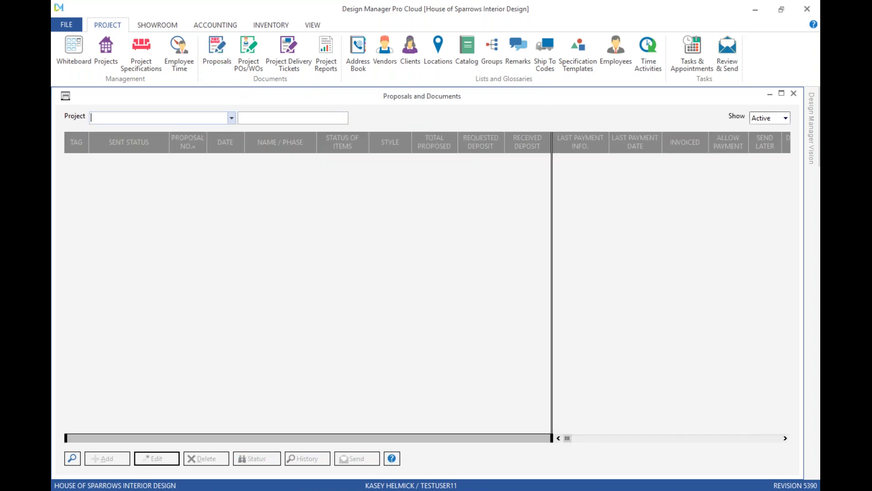
type("pr")
key("Tab")
left_click(108, 458)
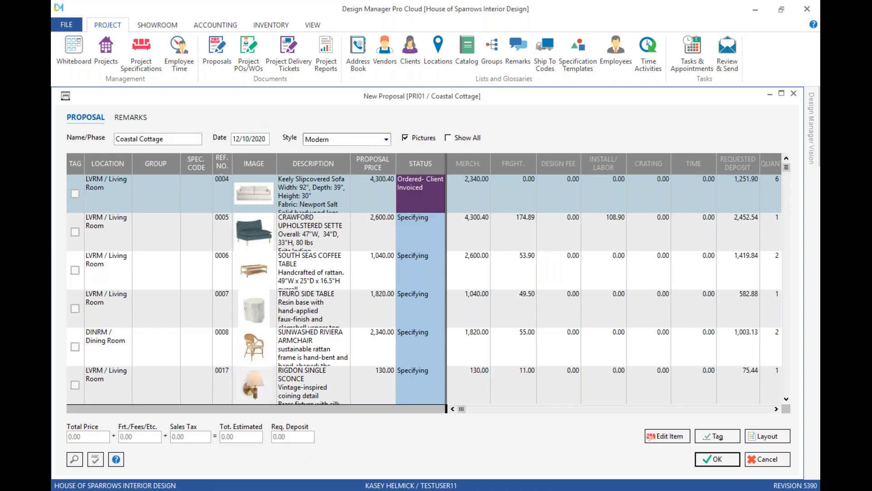
left_click(221, 162)
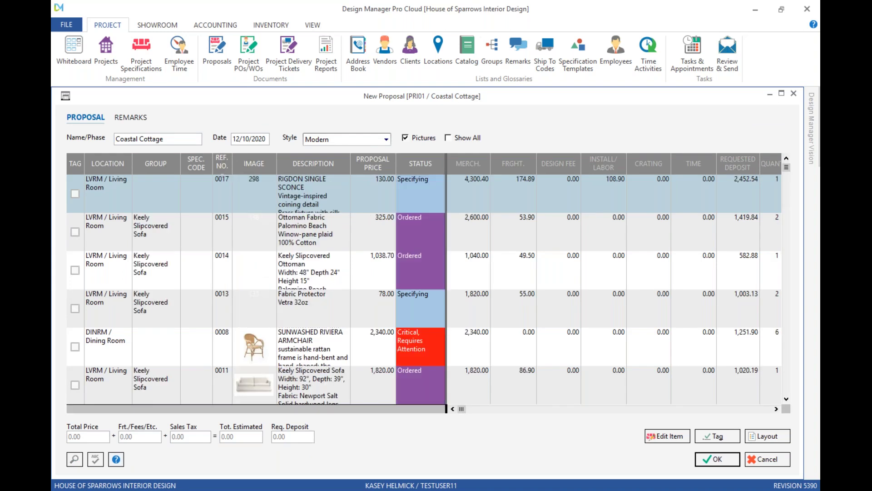
Name the proposal Coastal Cottage/Sconce, include only the Rigdon Single Sconce in it, and save it.
left_click(175, 139)
type("/Sconce")
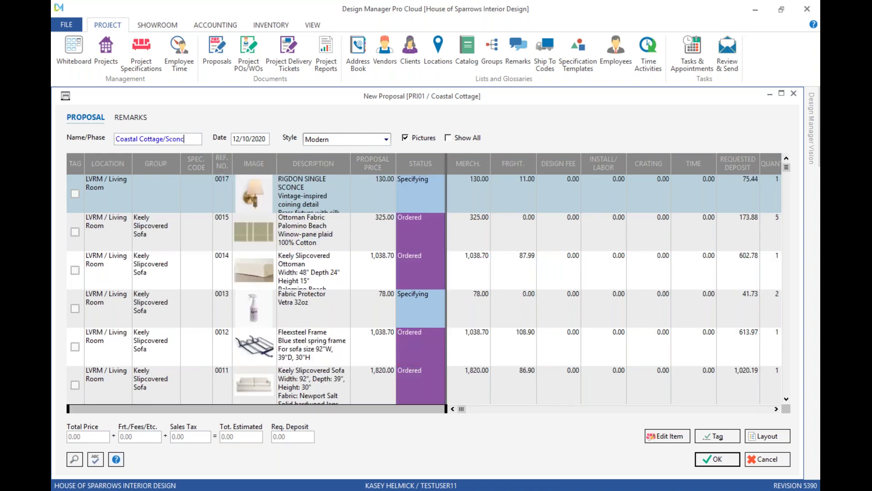
left_click(75, 195)
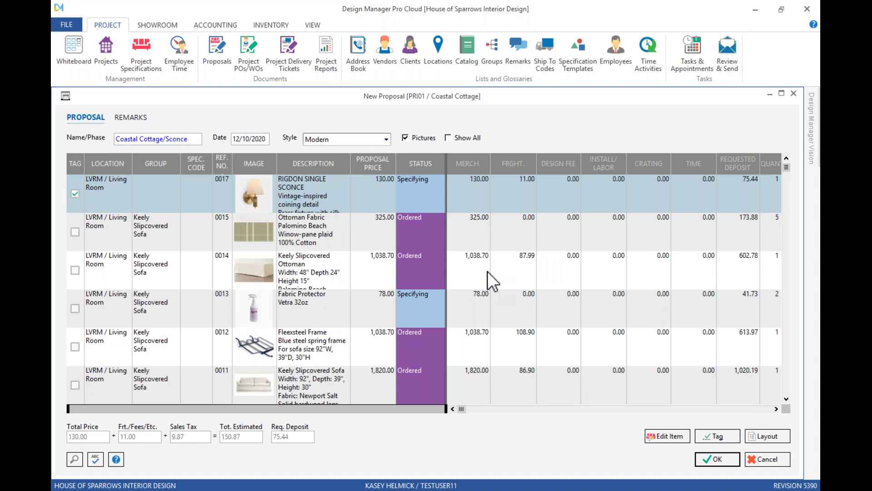
left_click(705, 460)
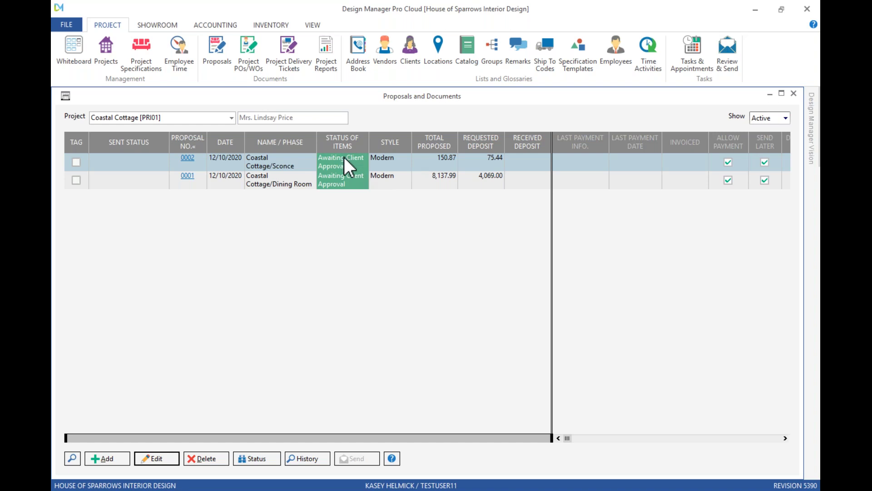
Minimize the proposals list and reopen the project specifications to check the sconce's updated status.
left_click(770, 94)
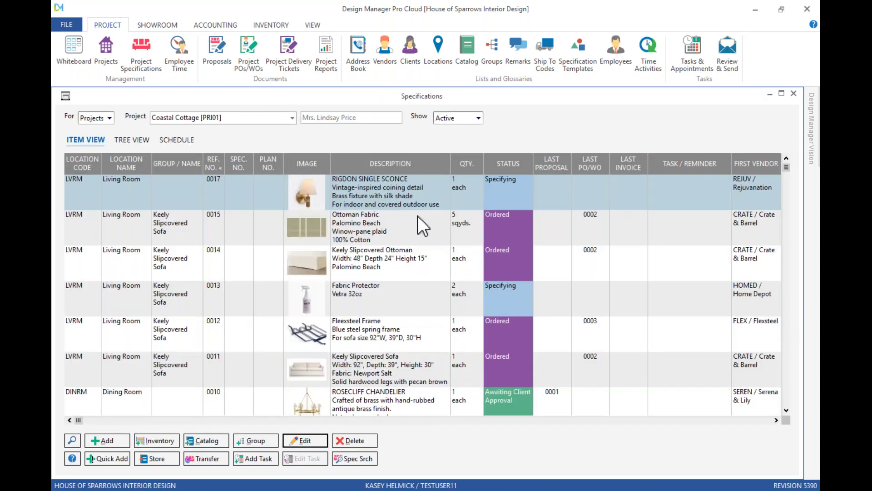
left_click(793, 94)
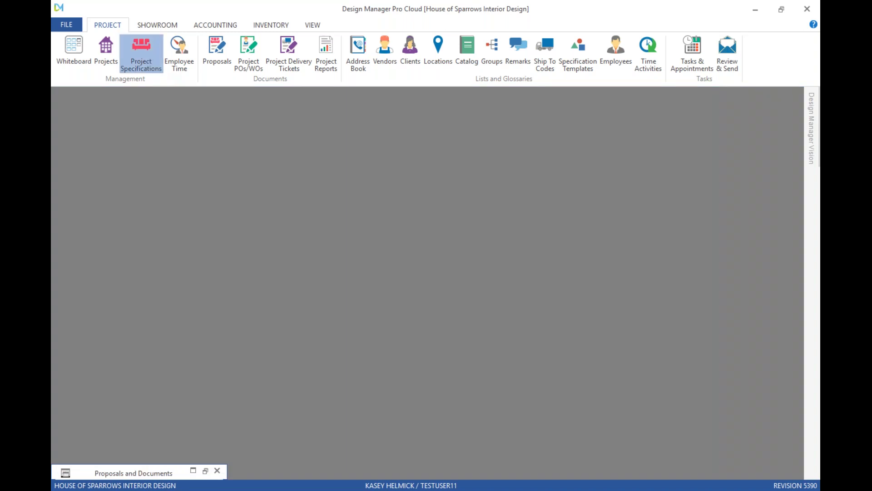
left_click(141, 53)
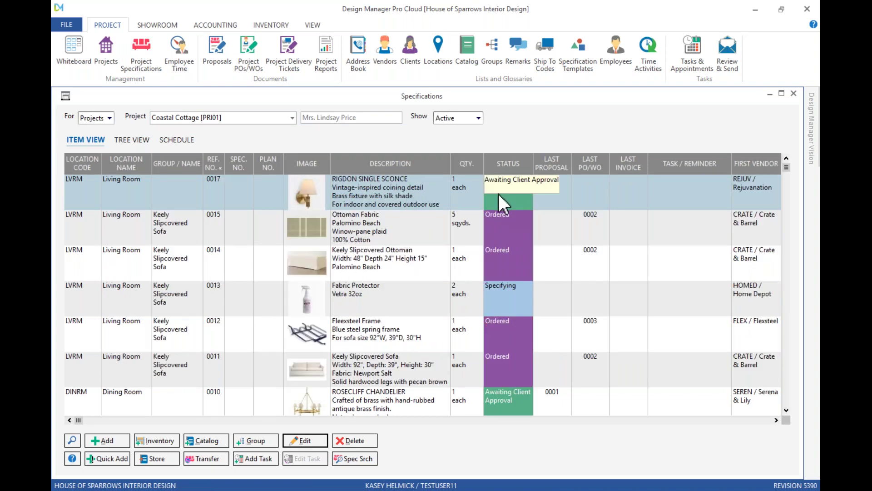
Examine the automatic-setting rule of the Awaiting Client Approval status in the company settings, and close the settings and specifications.
left_click(63, 24)
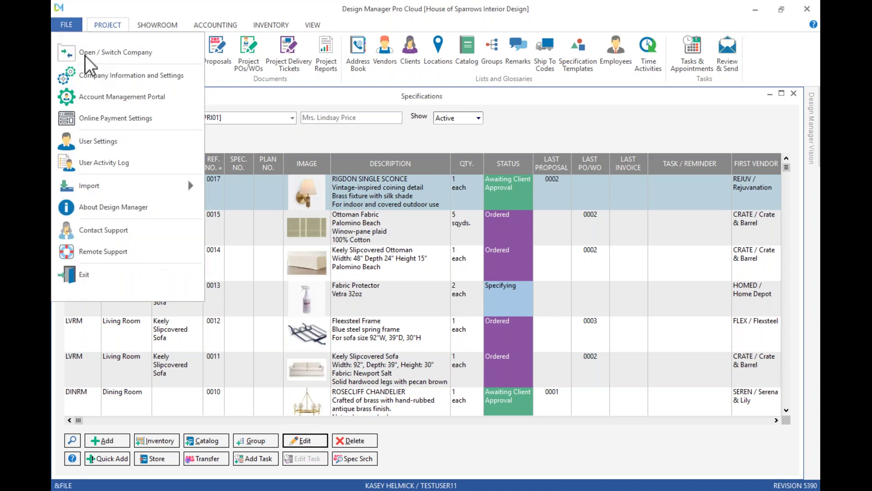
left_click(98, 76)
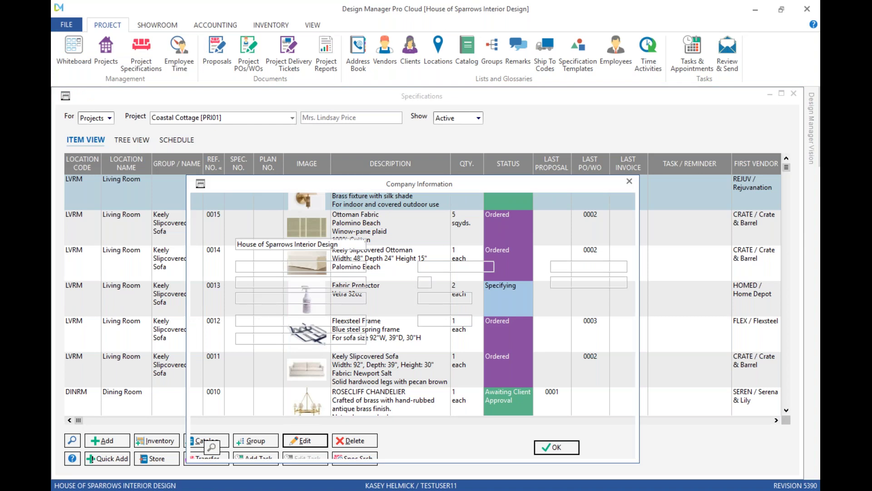
left_click(331, 209)
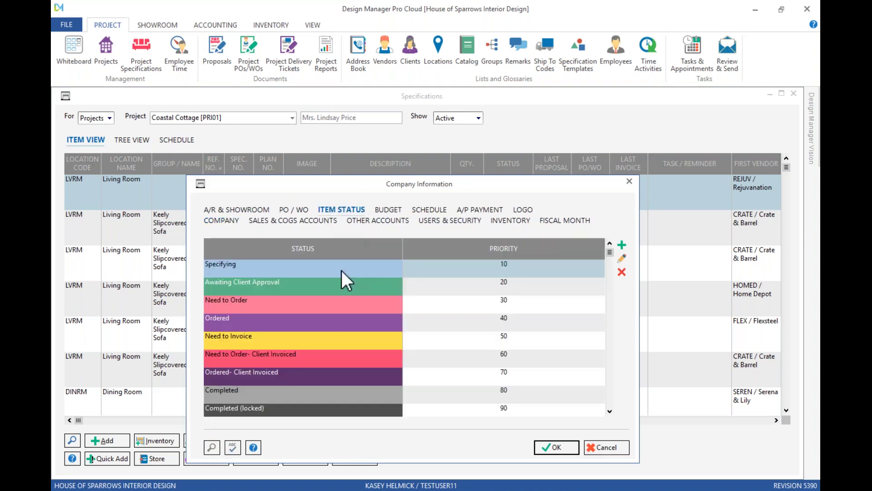
double_click(331, 289)
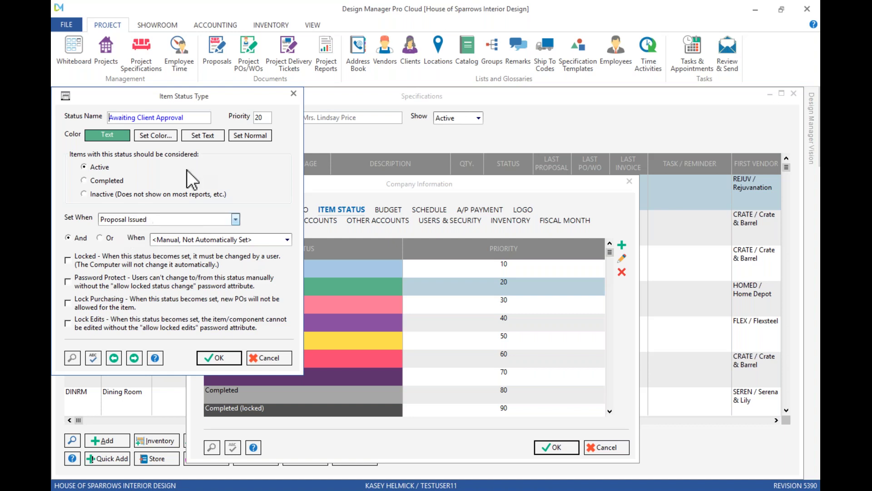
left_click(294, 93)
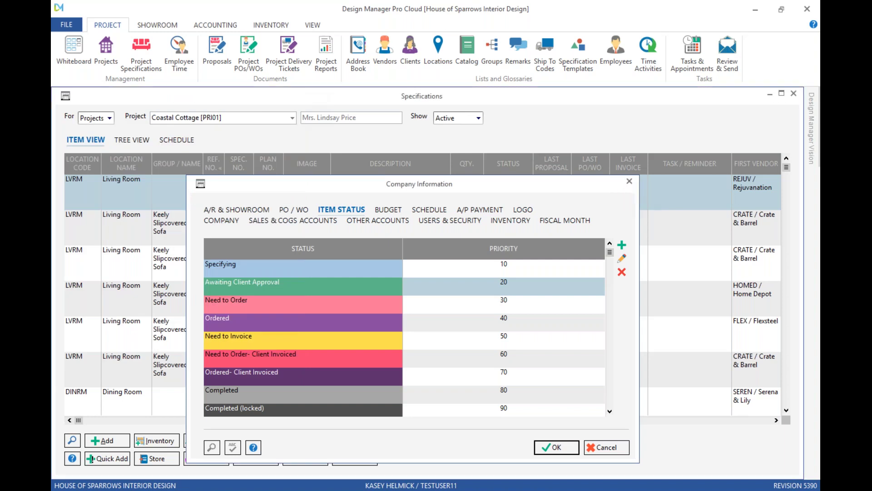
left_click(629, 181)
left_click(794, 93)
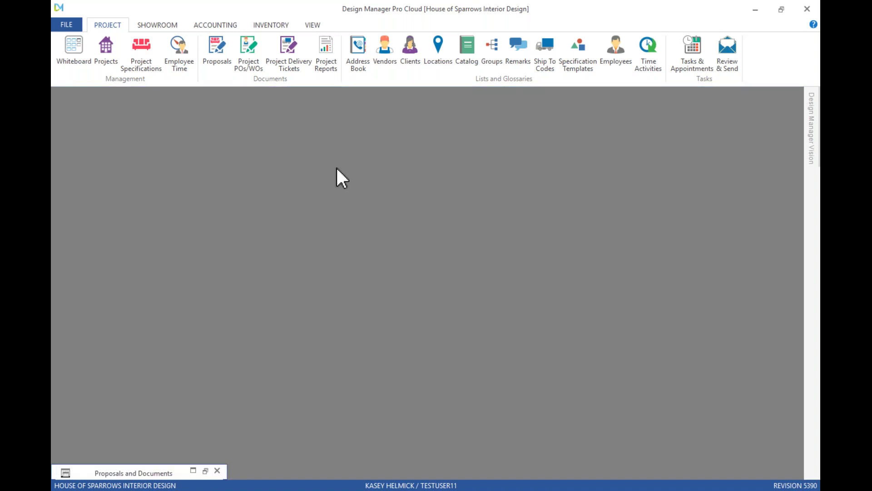
Start a new cash receipt for the Coastal Cottage project and tag the Coastal Cottage/Sconce proposal for payment.
left_click(214, 25)
left_click(125, 60)
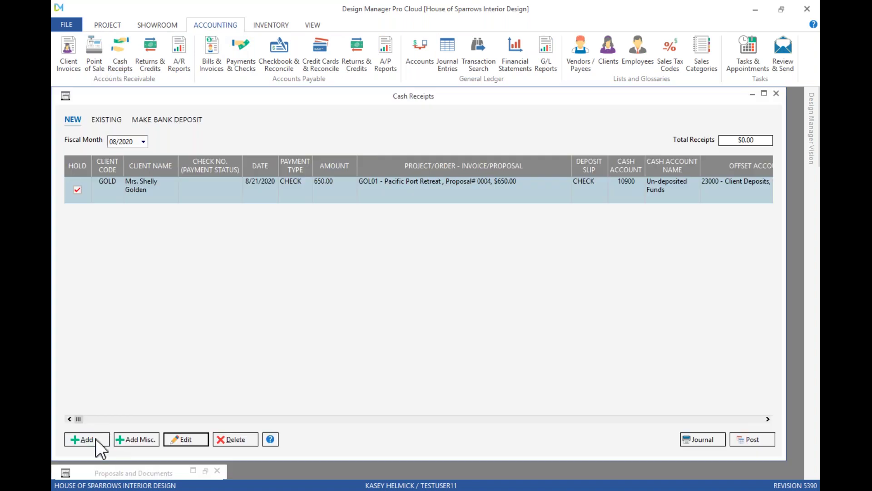
left_click(87, 439)
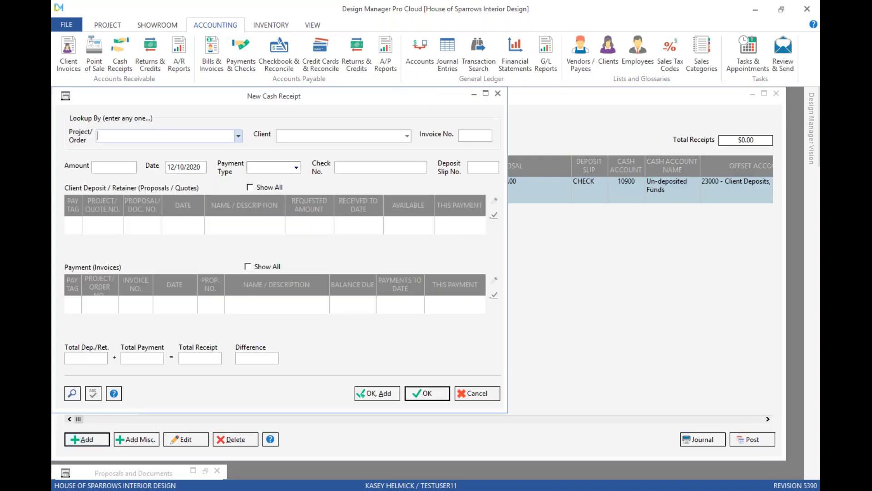
type("p")
left_click(154, 148)
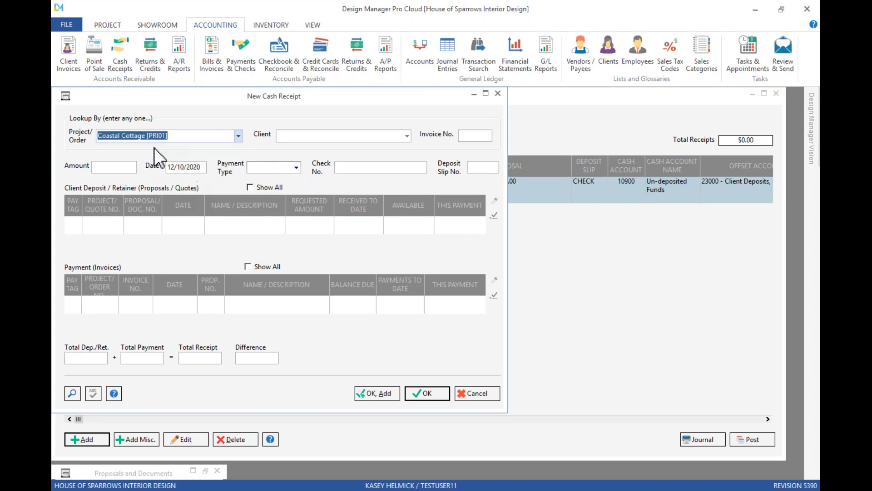
scroll(130, 236, "down", 1)
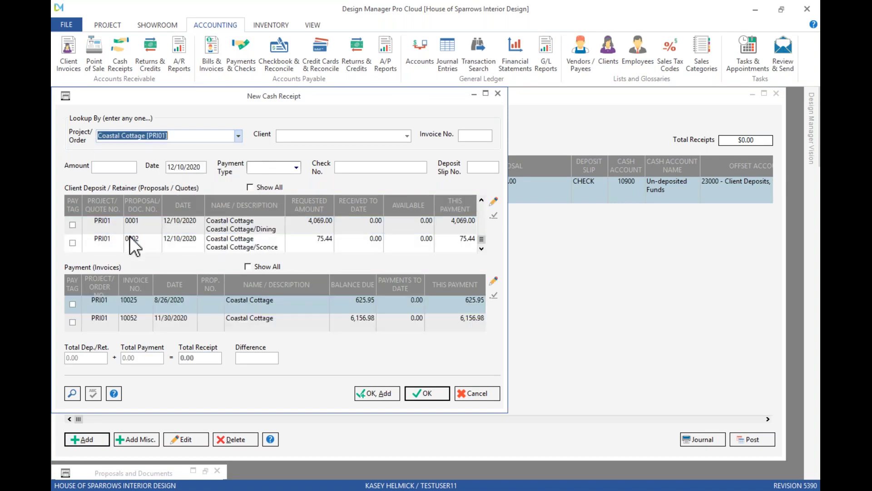
left_click(72, 242)
Set the receipt amount to 75.44 with payment type CASH, and save the receipt.
left_click(105, 166)
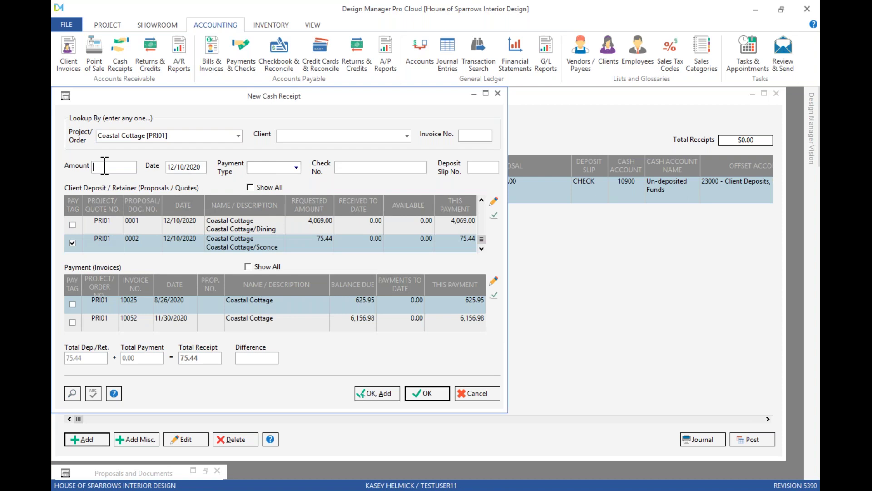
type("75.44")
left_click(273, 168)
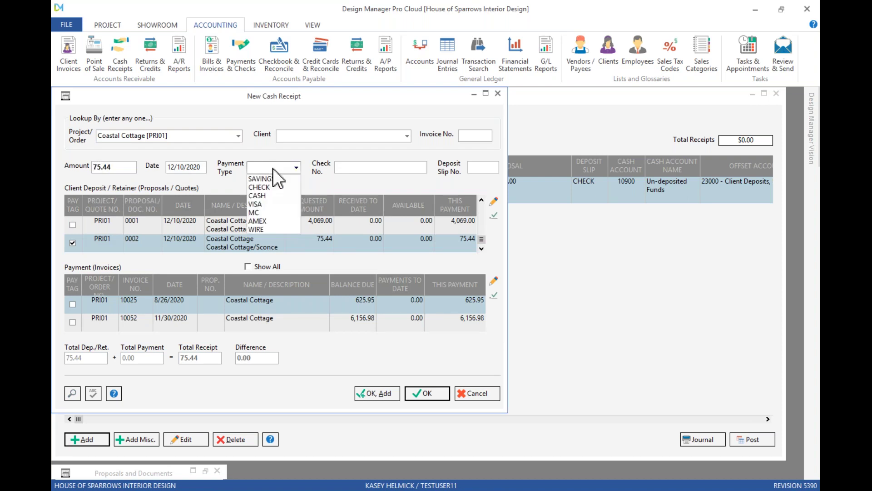
left_click(274, 198)
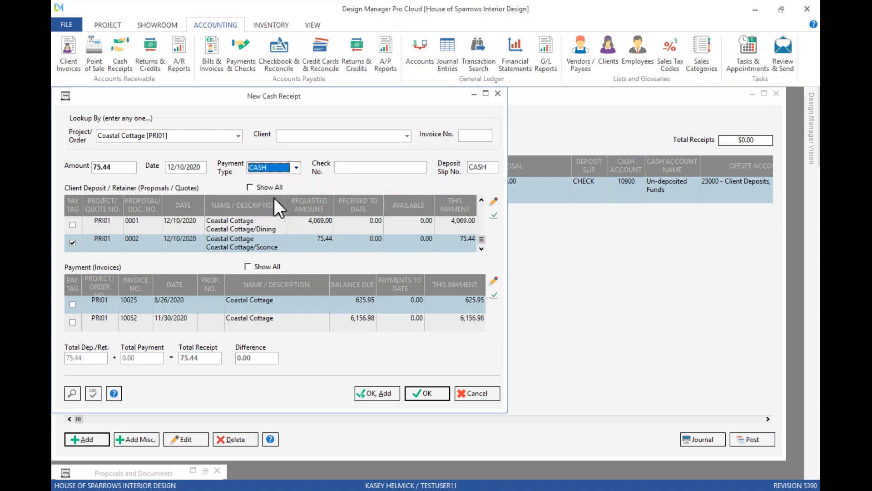
left_click(426, 394)
Post the new cash receipts into fiscal month 08/2020 and close the cash receipts window.
left_click(752, 440)
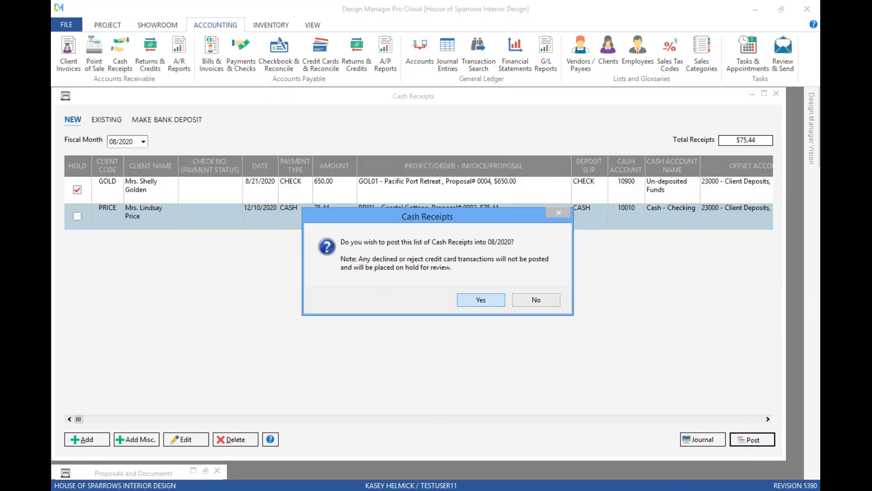
left_click(482, 302)
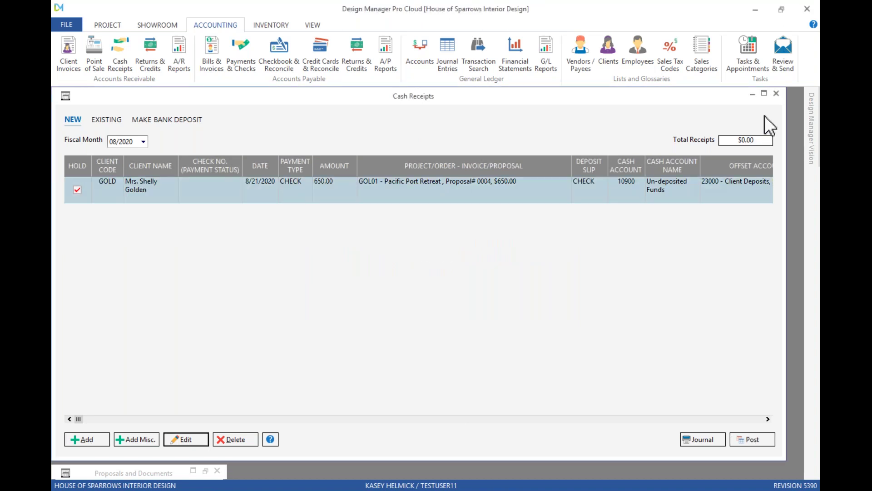
left_click(777, 93)
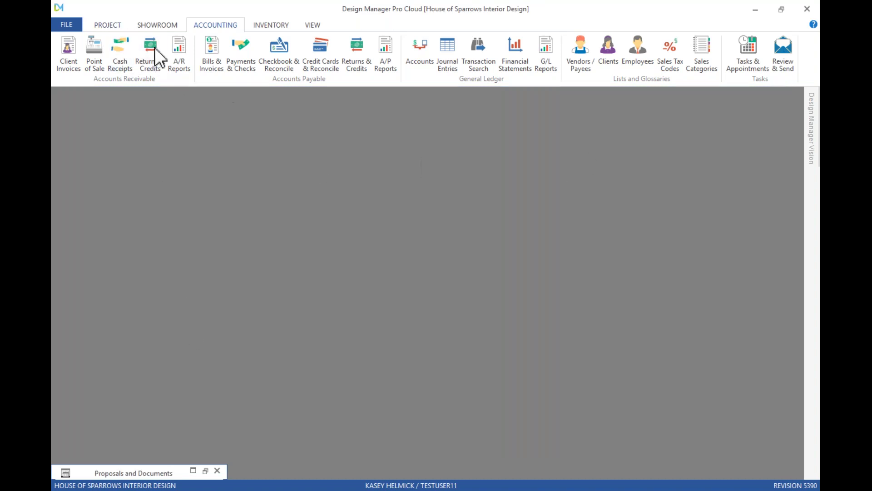
Reopen the Coastal Cottage project specifications and sort the items by reference number in descending order.
left_click(117, 25)
left_click(148, 51)
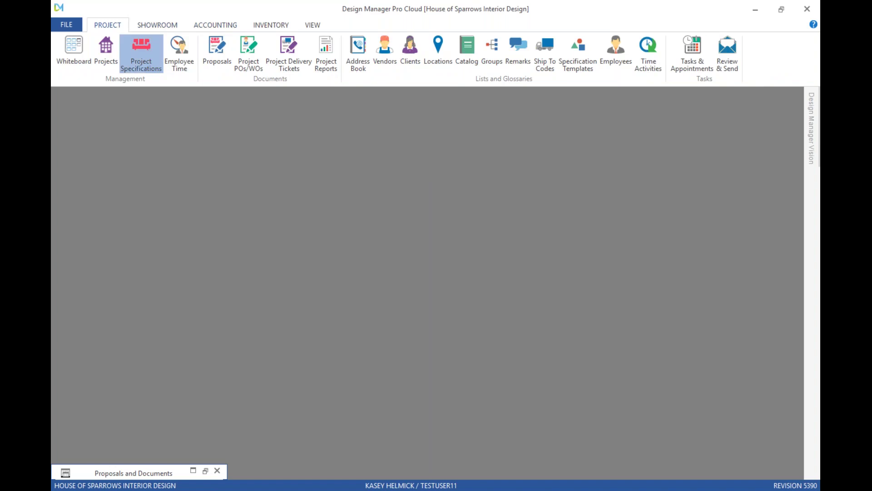
type("pr")
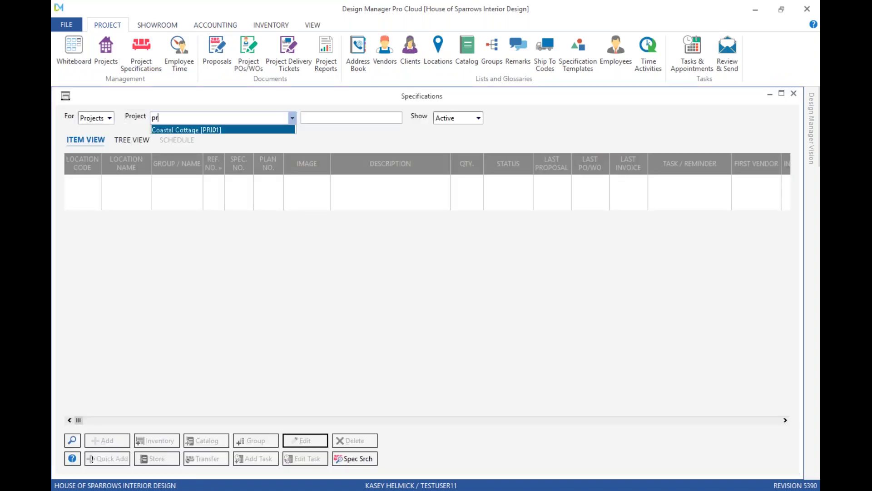
key("Return")
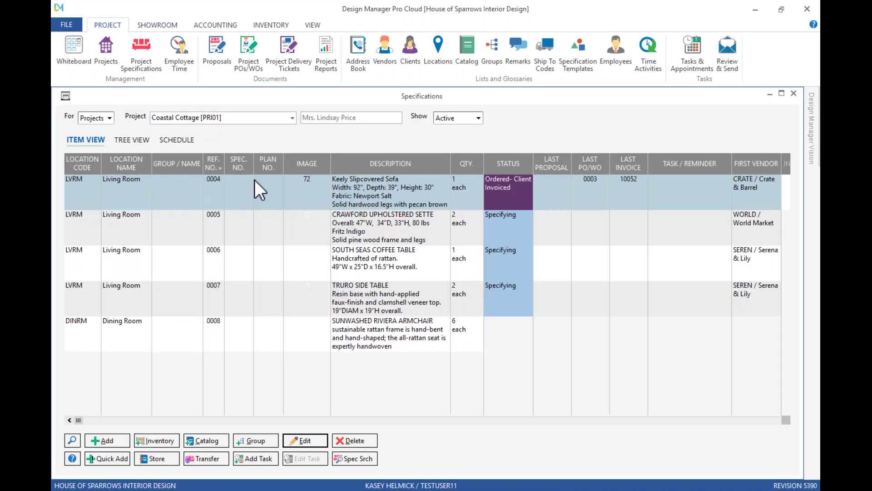
left_click(210, 162)
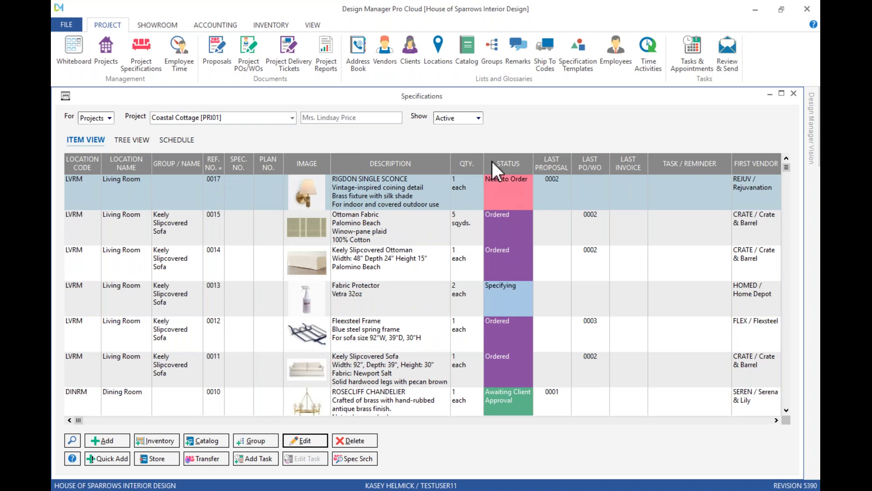
Examine the automatic-setting rule of the Need to Order status in the company settings, and close the settings.
left_click(71, 26)
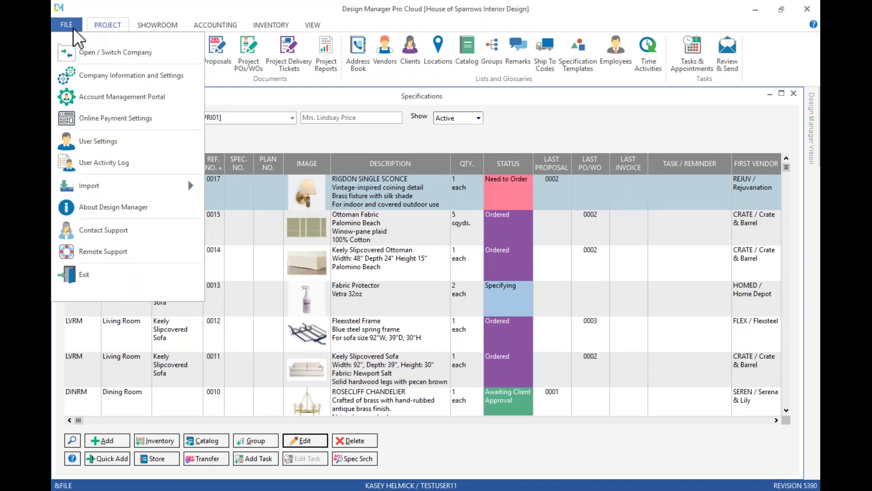
left_click(120, 77)
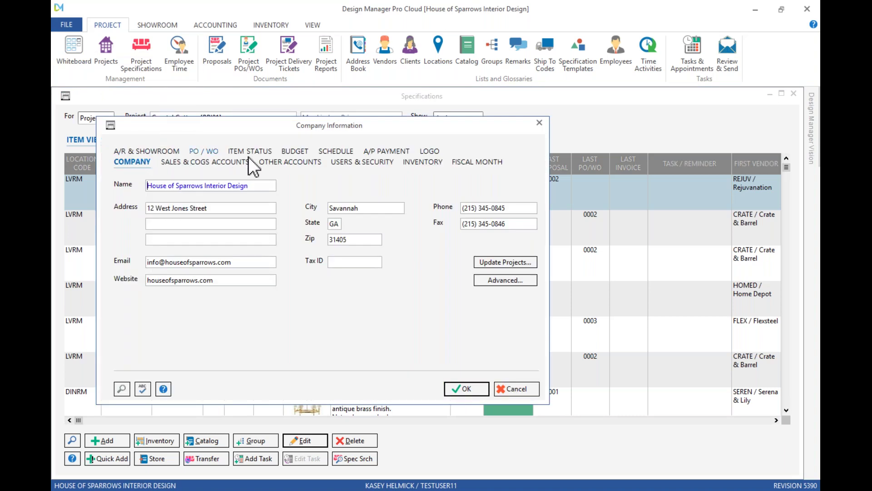
left_click(266, 154)
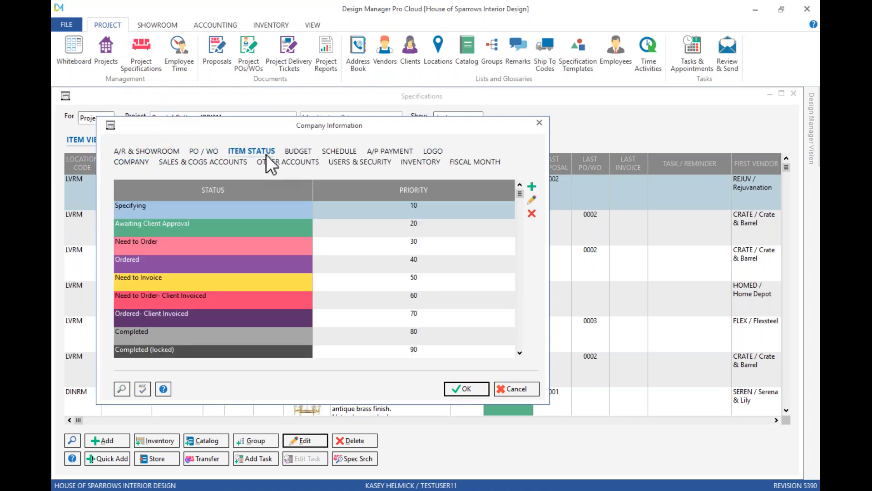
double_click(162, 246)
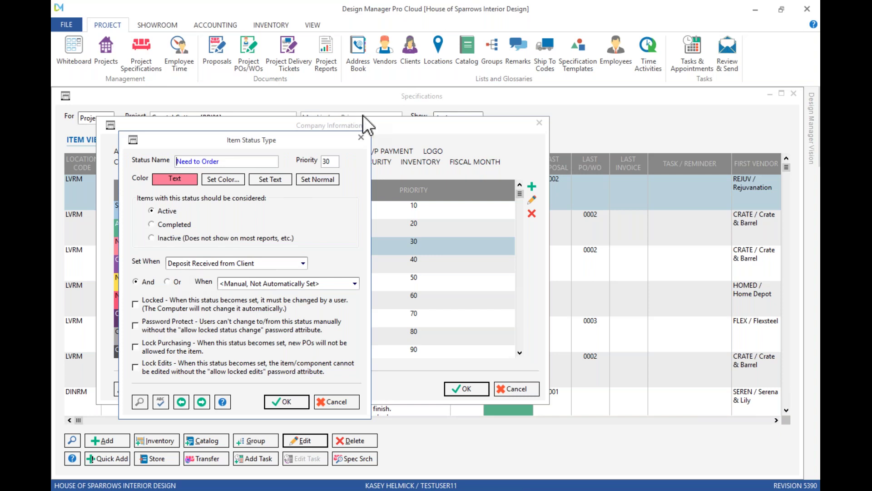
key("Escape")
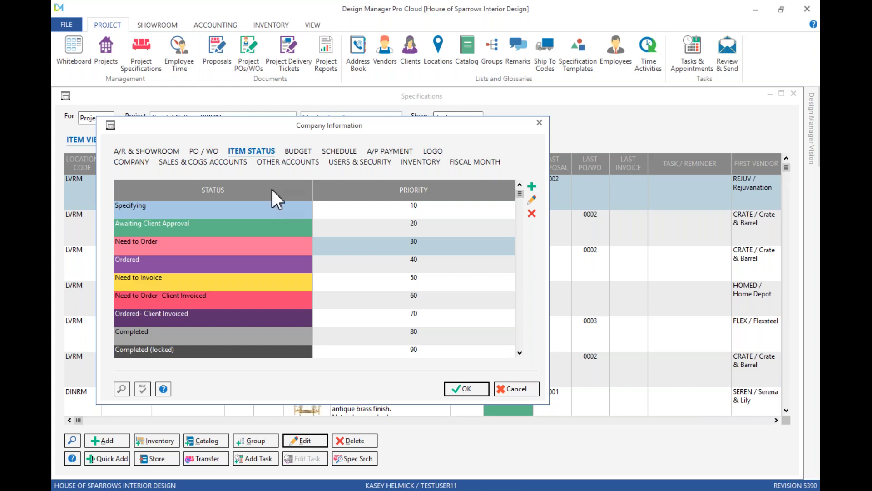
left_click(544, 120)
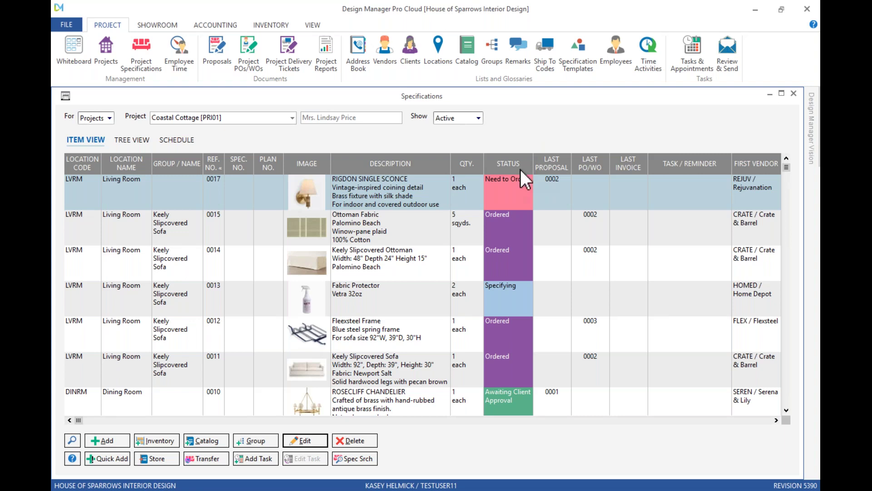
Manually change the Rigdon Single Sconce's status to Need to Invoice directly in the specifications list.
left_click(506, 193)
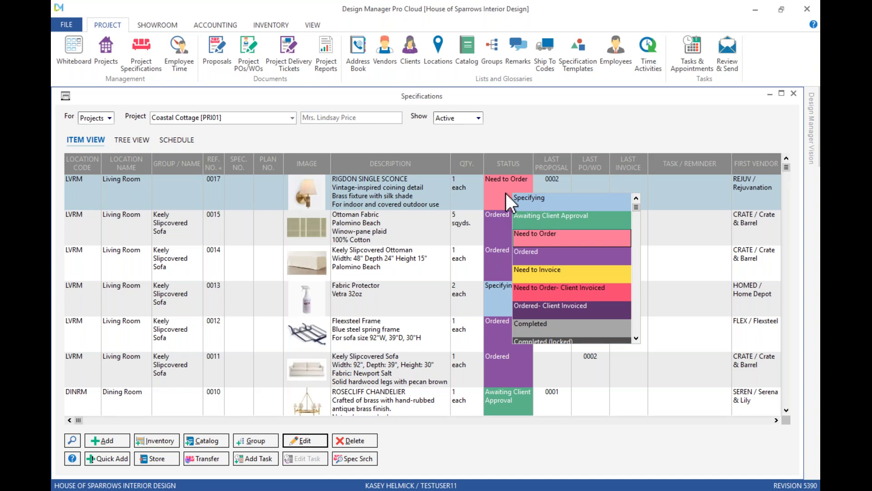
left_click(547, 271)
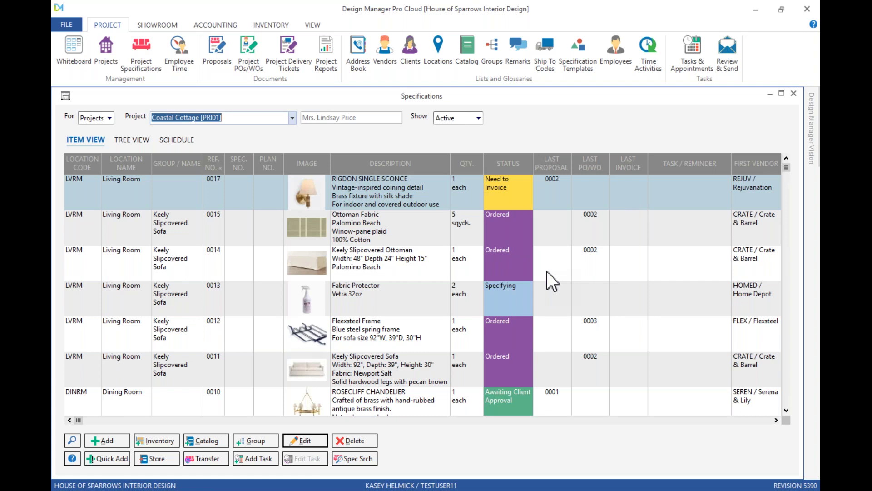
Set the Rigdon Single Sconce's status to Need to Order within its item record and save the item.
double_click(400, 187)
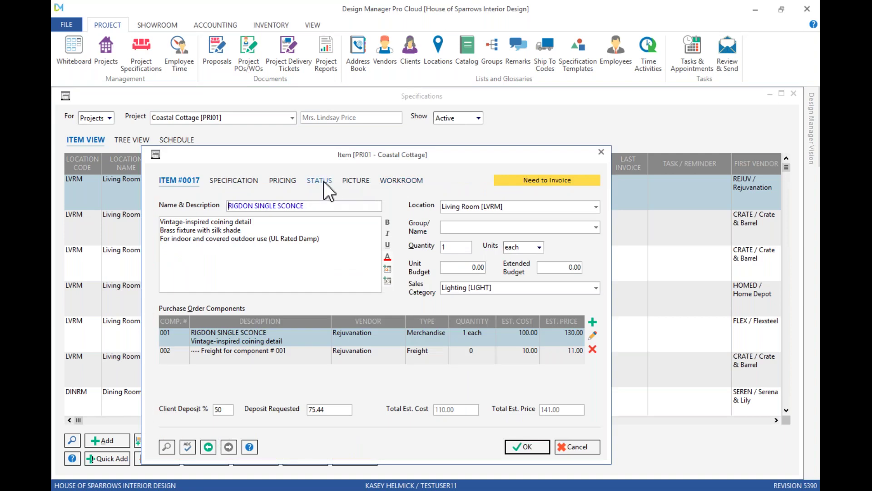
left_click(325, 182)
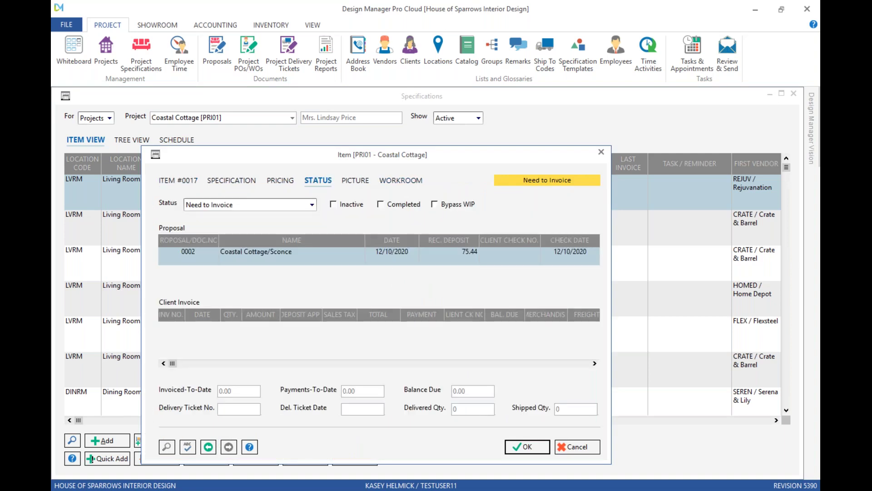
left_click(313, 205)
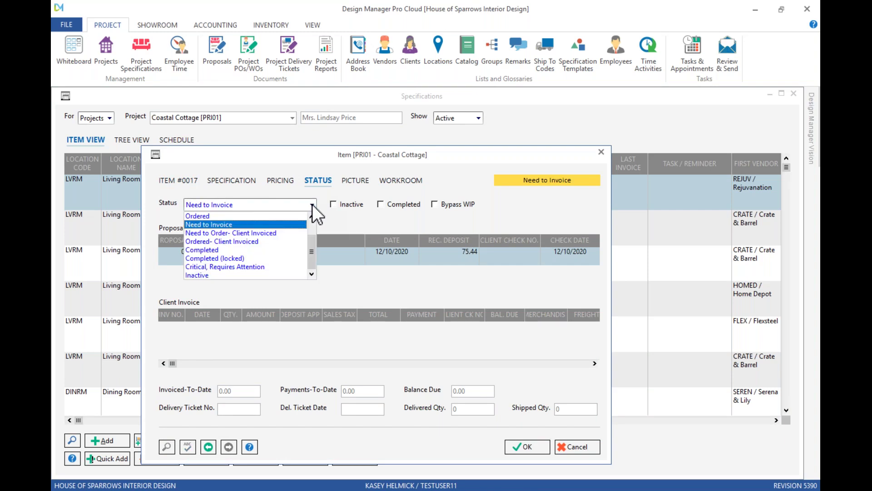
scroll(268, 216, "up", 1)
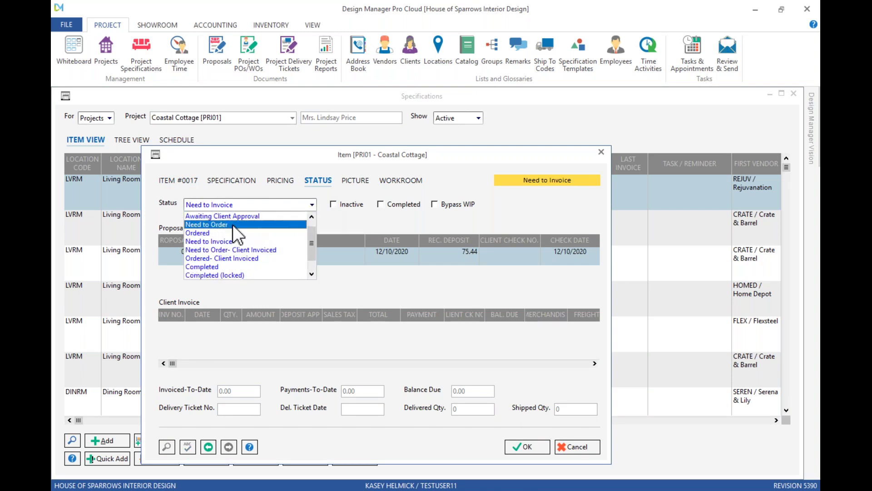
left_click(233, 224)
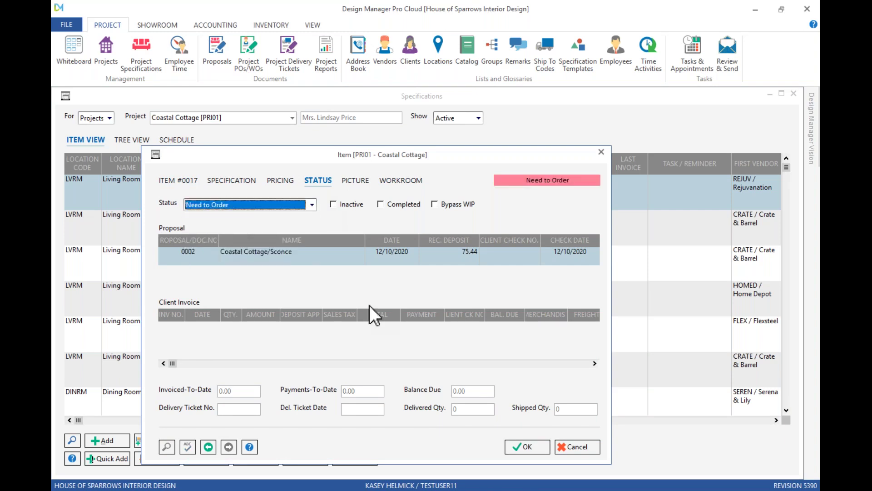
left_click(517, 446)
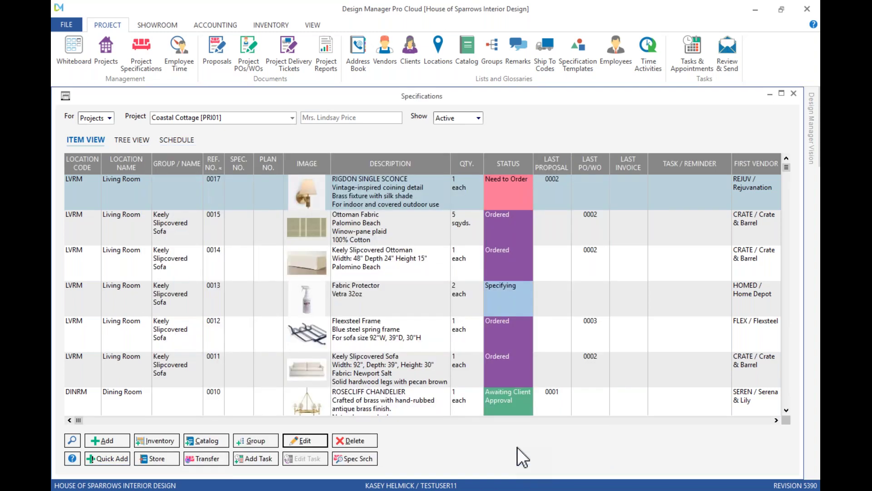
Close the specifications and the minimized proposals list, and reopen the proposals for the Coastal Cottage project.
left_click(793, 93)
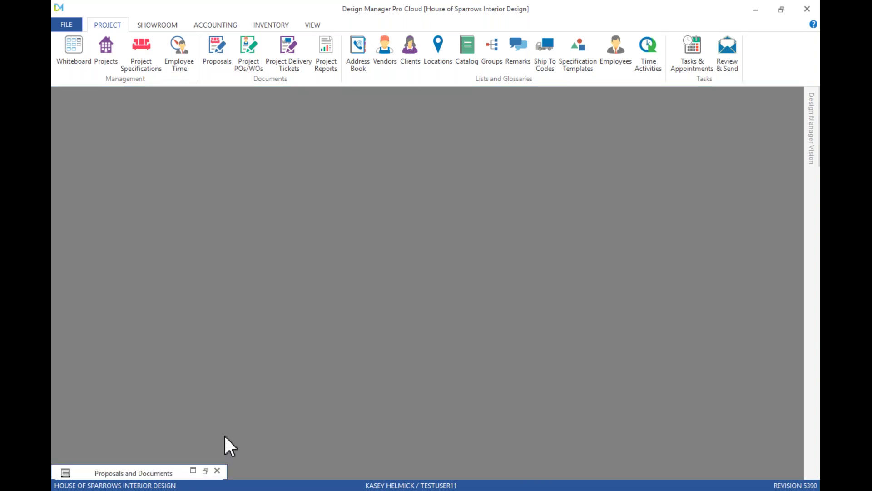
left_click(206, 471)
left_click(794, 93)
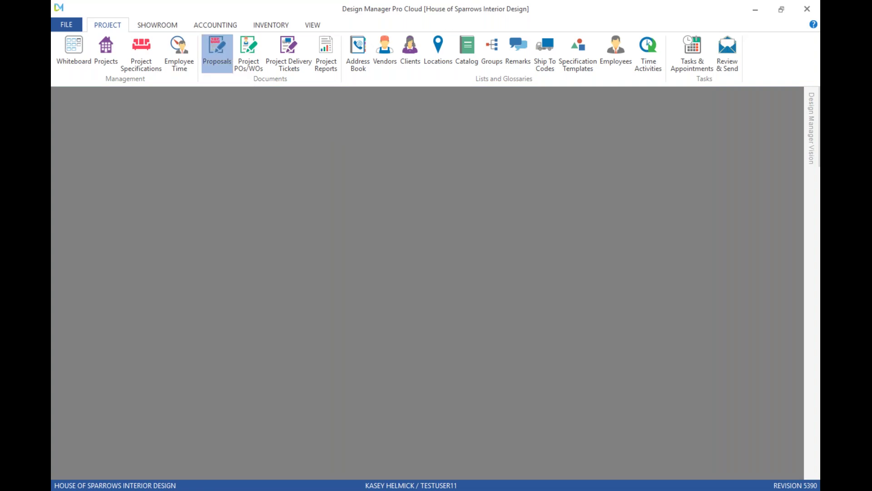
left_click(217, 54)
type("co")
key("Return")
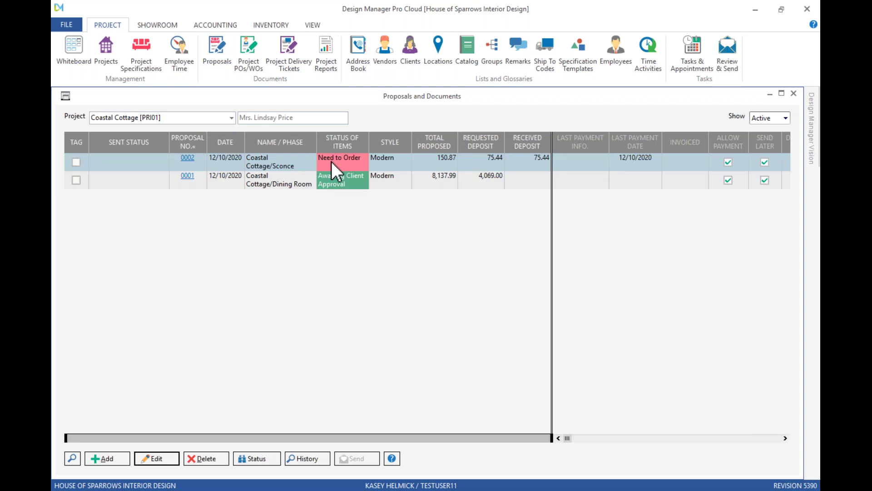
Examine the item status choices for the Coastal Cottage/Sconce proposal in the proposals list and in its Proposal Status window, without changing them.
left_click(332, 163)
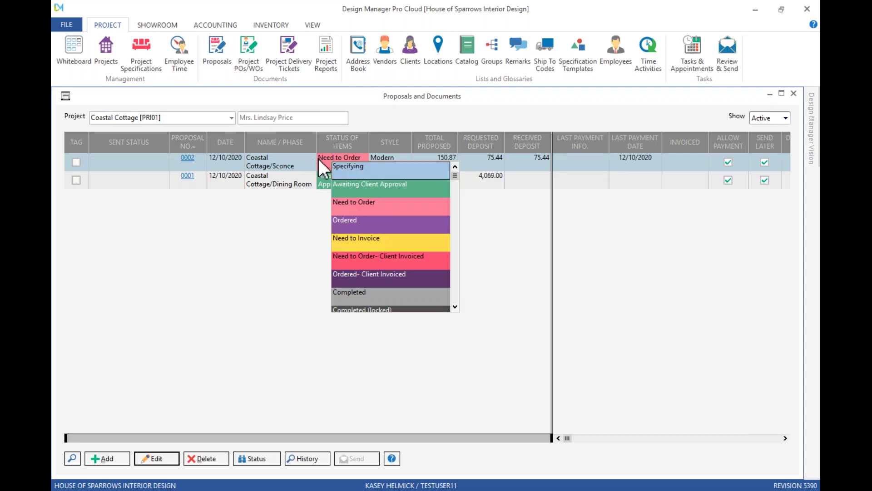
left_click(318, 159)
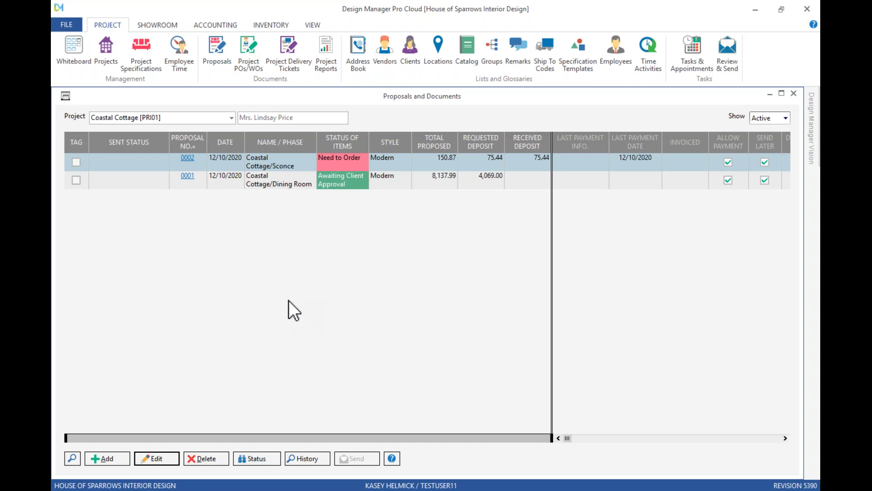
left_click(252, 459)
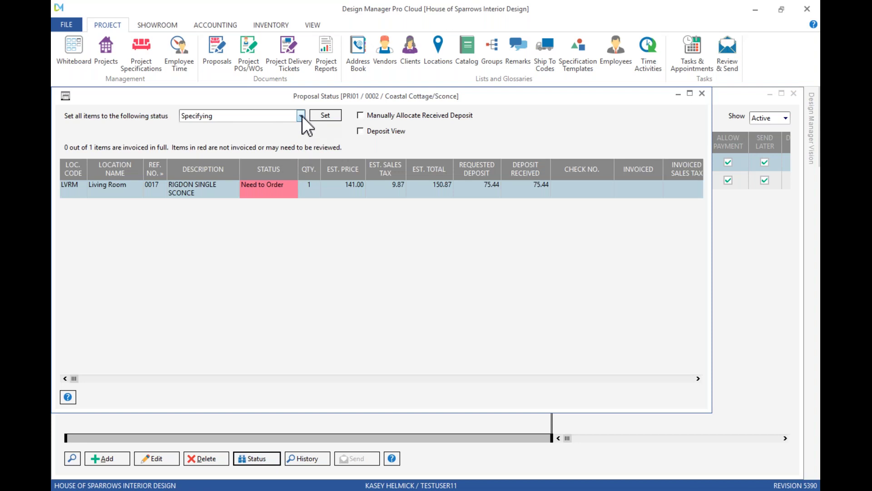
left_click(301, 115)
left_click(300, 116)
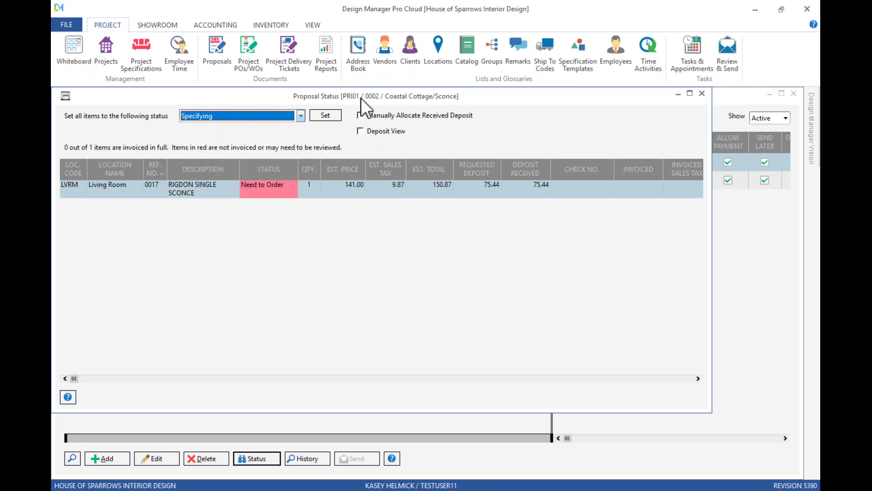
Close the proposal status and proposals windows and open the Item Status settings in the company information.
left_click(702, 93)
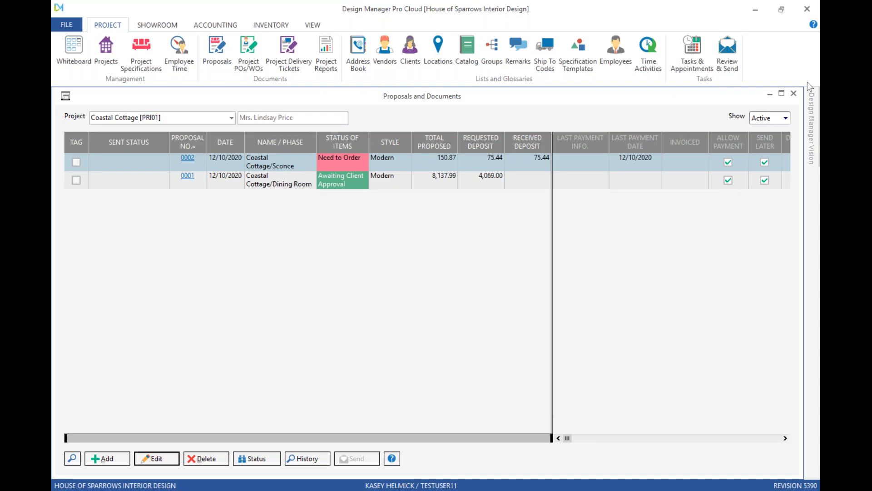
left_click(793, 93)
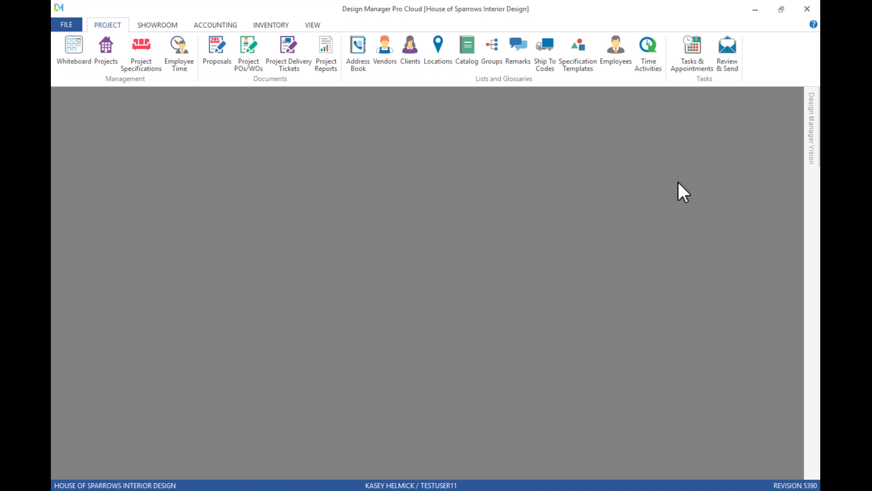
left_click(68, 26)
left_click(110, 77)
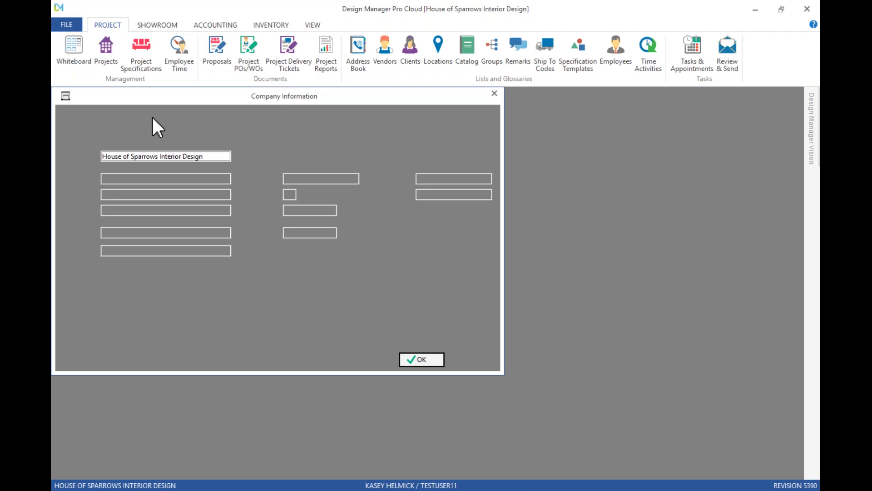
left_click(216, 123)
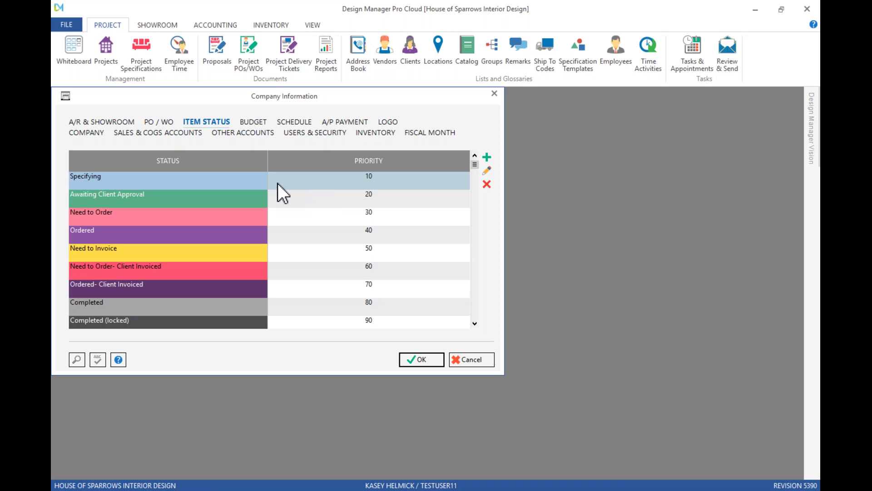
Open the Specifying status type for editing and examine its background and text color choices without changing them.
left_click(486, 172)
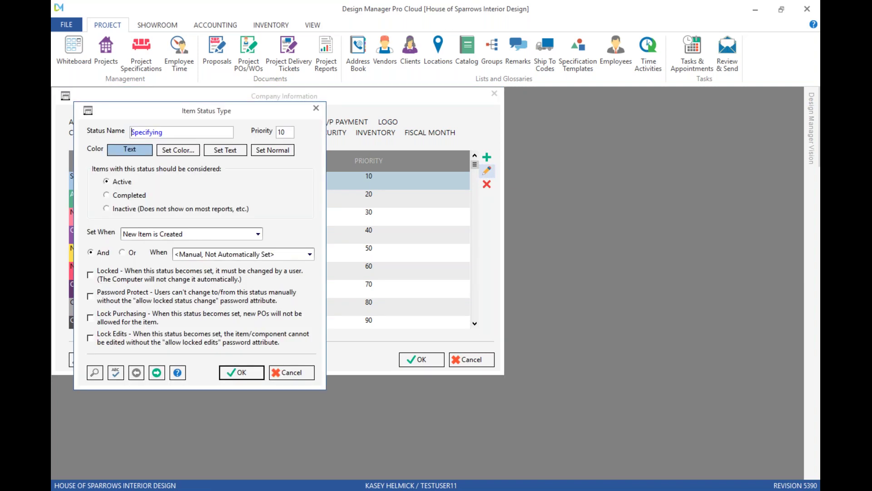
left_click_drag(248, 108, 405, 150)
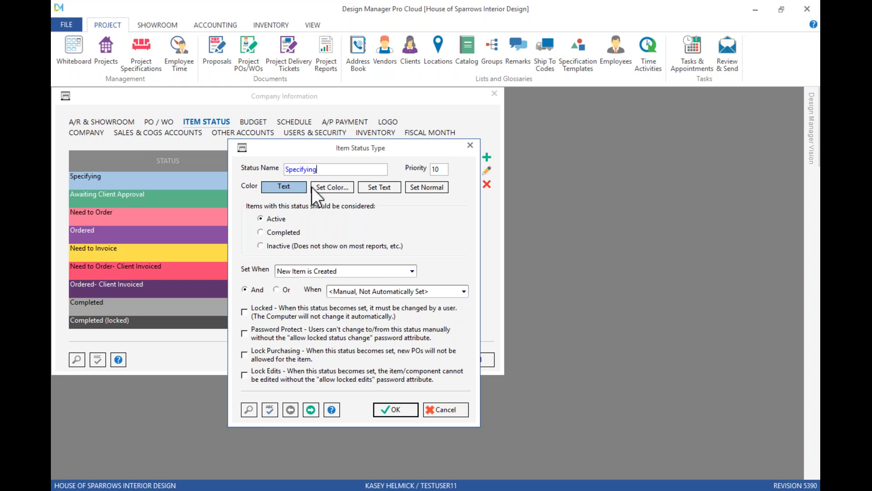
left_click(330, 187)
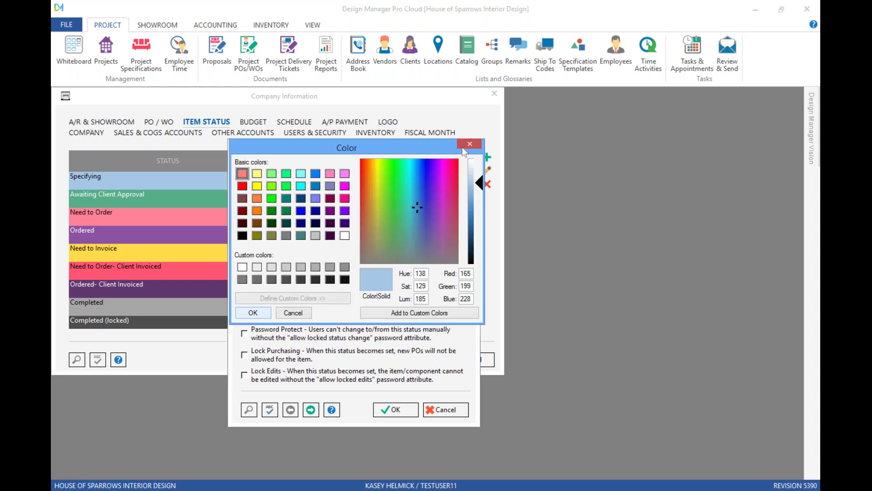
key("Return")
left_click(384, 189)
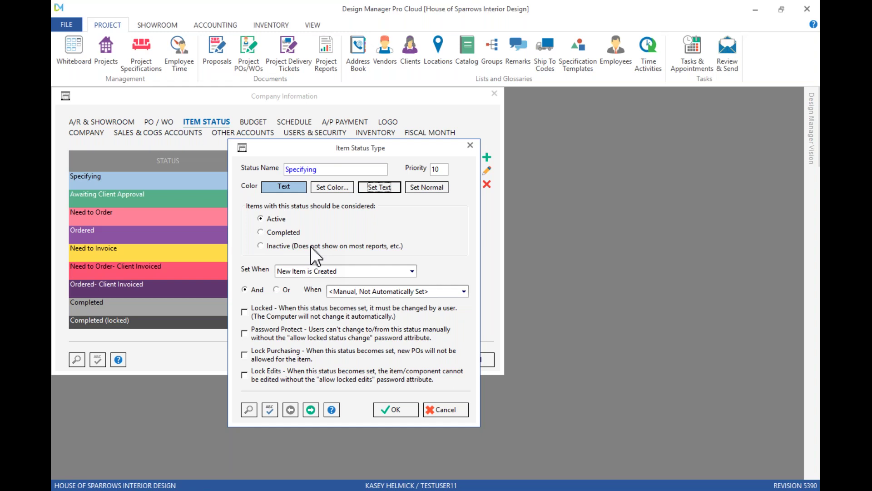
View the Add Item from Inventory window in the Coastal Cottage specifications without adding anything, and return to the Specifying status type.
left_click(415, 272)
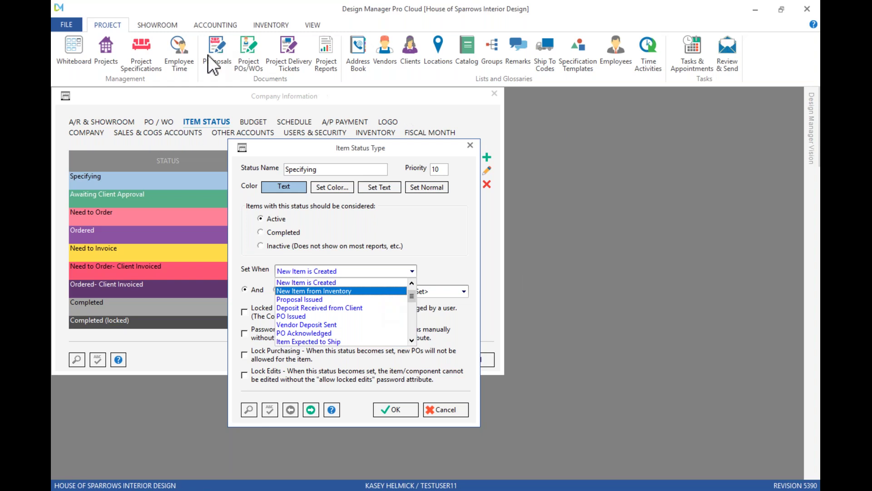
left_click(147, 56)
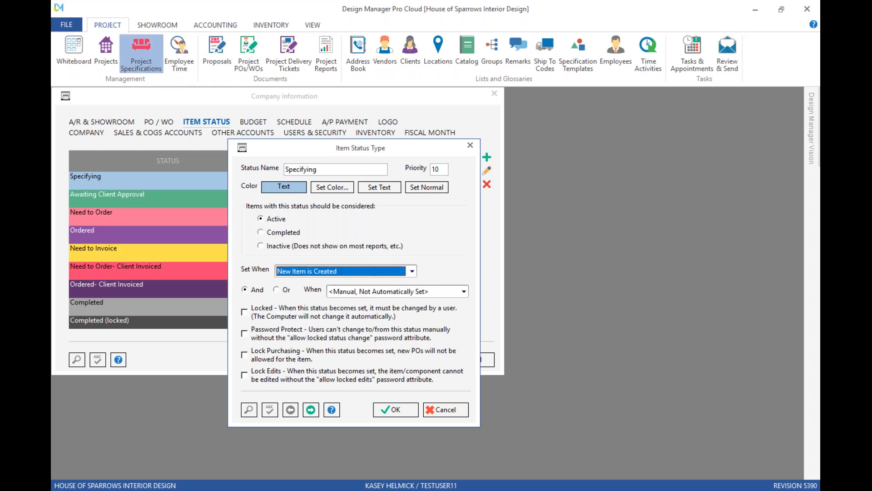
left_click(146, 56)
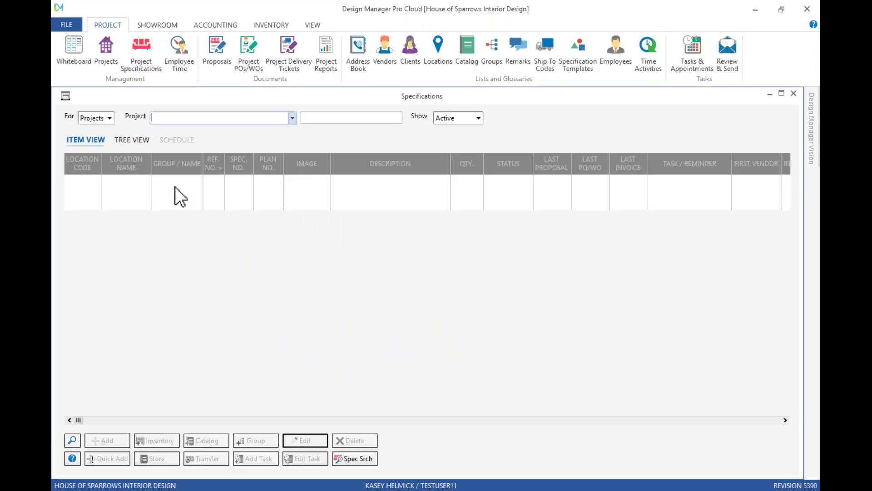
type("pr")
key("Return")
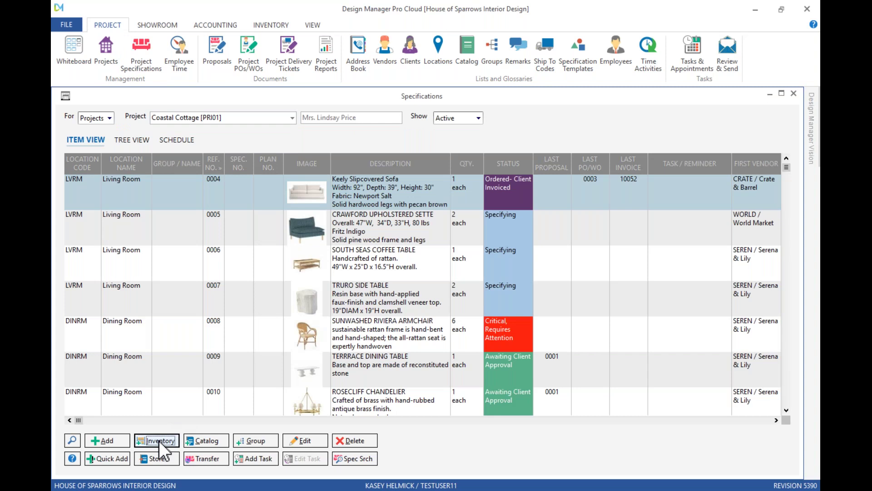
left_click(159, 441)
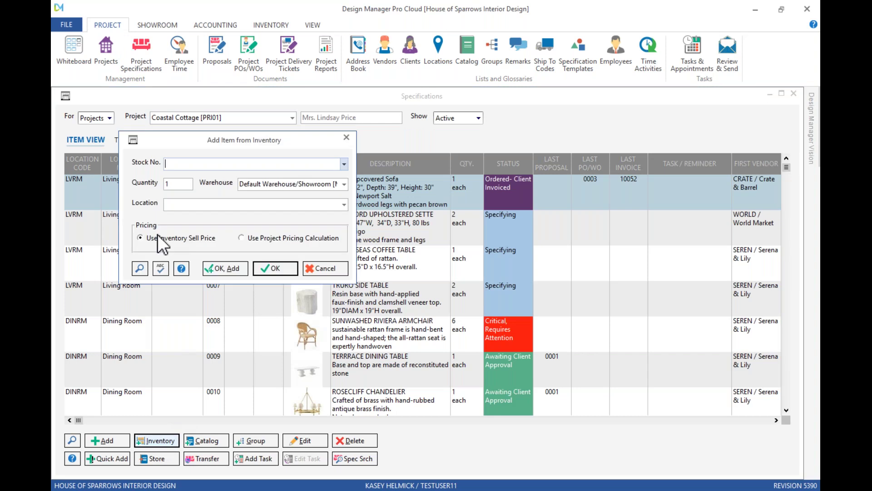
left_click(346, 137)
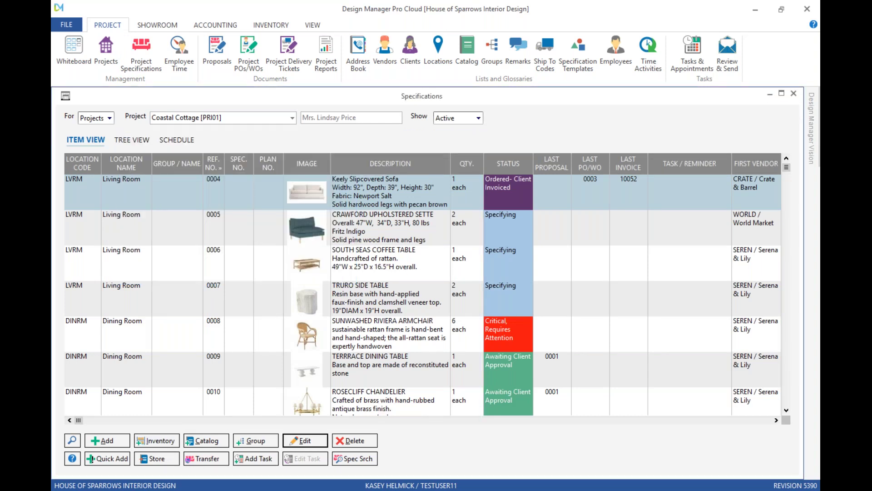
left_click(794, 94)
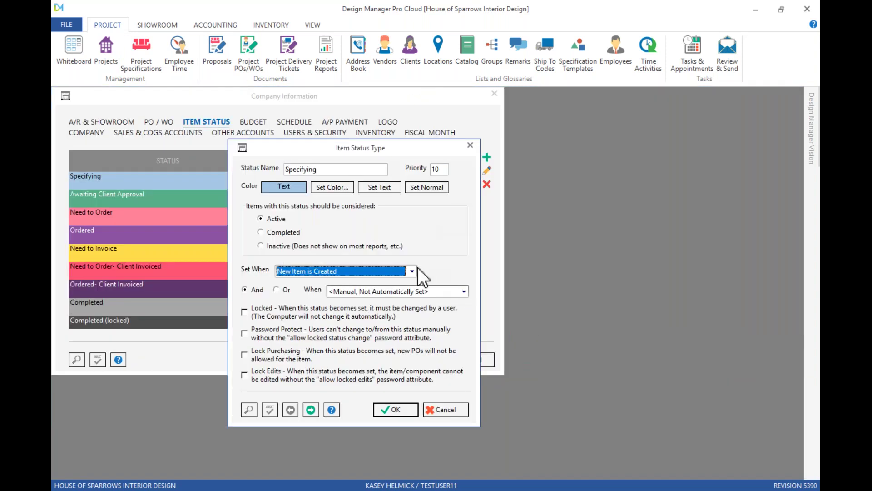
Check where the acknowledgment date is recorded in the status of the Flexsteel purchase order for Coastal Cottage, and return to the status type.
left_click(412, 271)
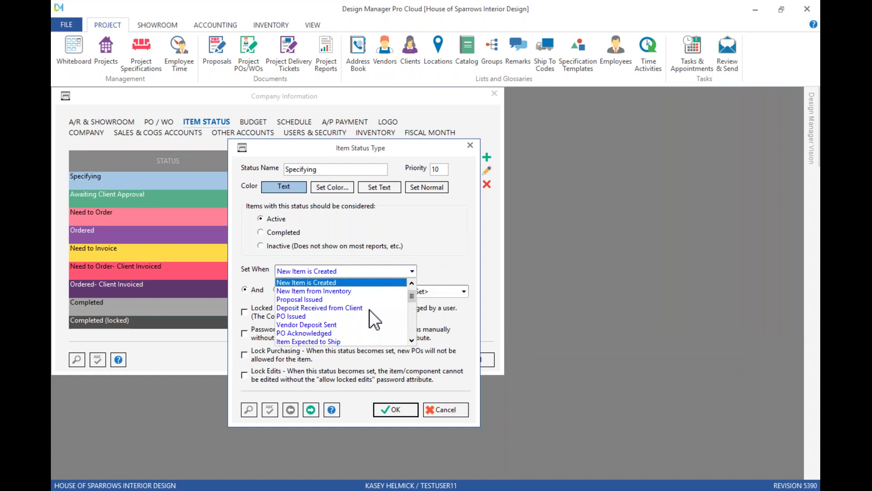
scroll(359, 312, "down", 2)
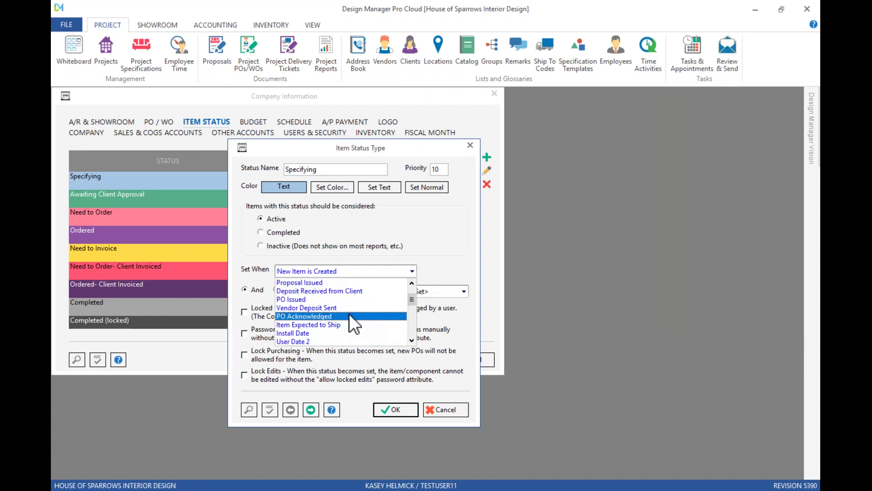
left_click(249, 64)
left_click(250, 64)
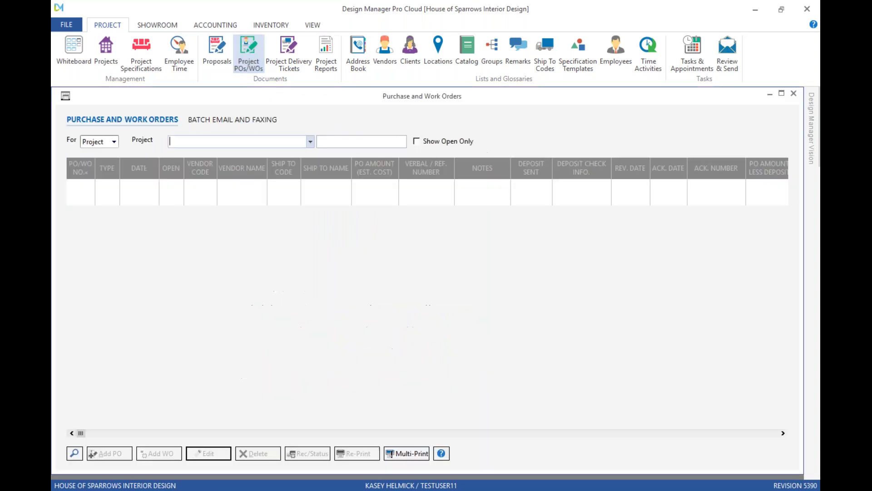
type("pr")
key("Return")
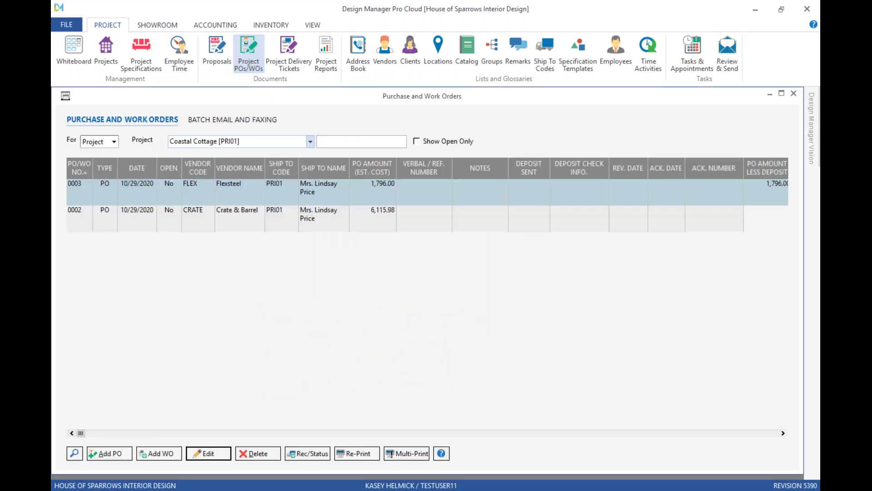
left_click(311, 453)
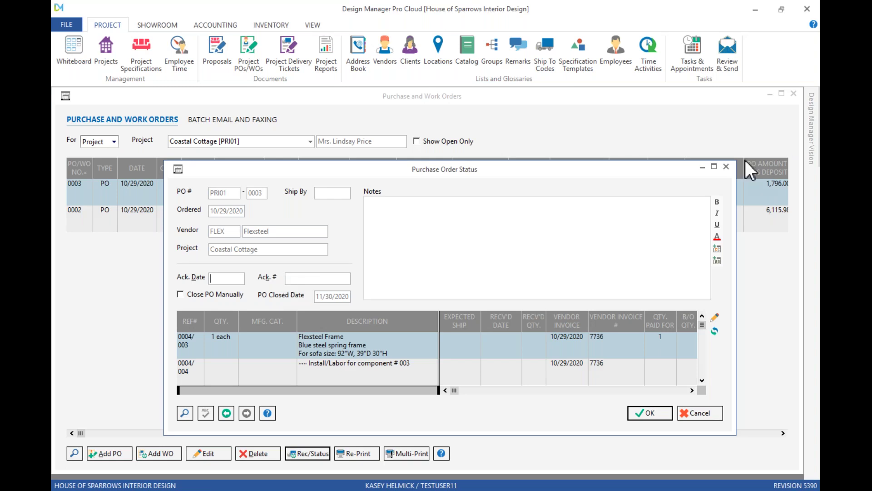
left_click(728, 166)
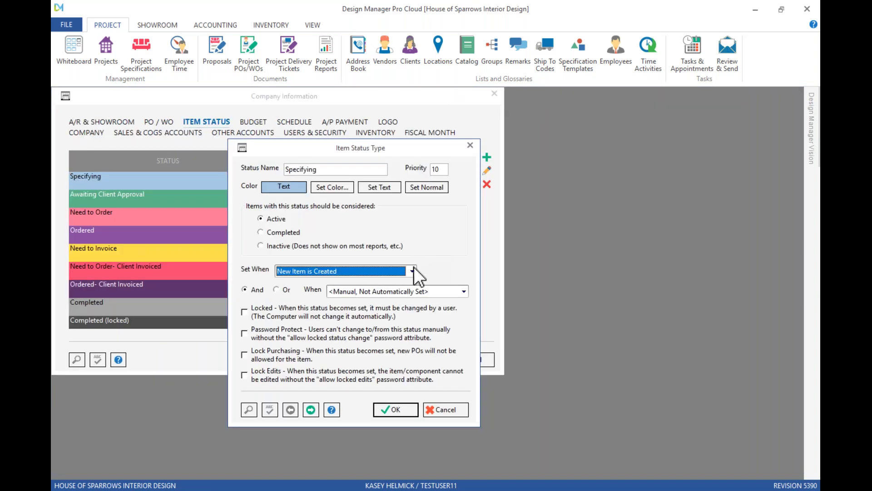
Examine the remaining automatic Set When conditions for the Specifying status, including the negative ones, leaving the selection as it is.
left_click(412, 271)
scroll(360, 315, "down", 1)
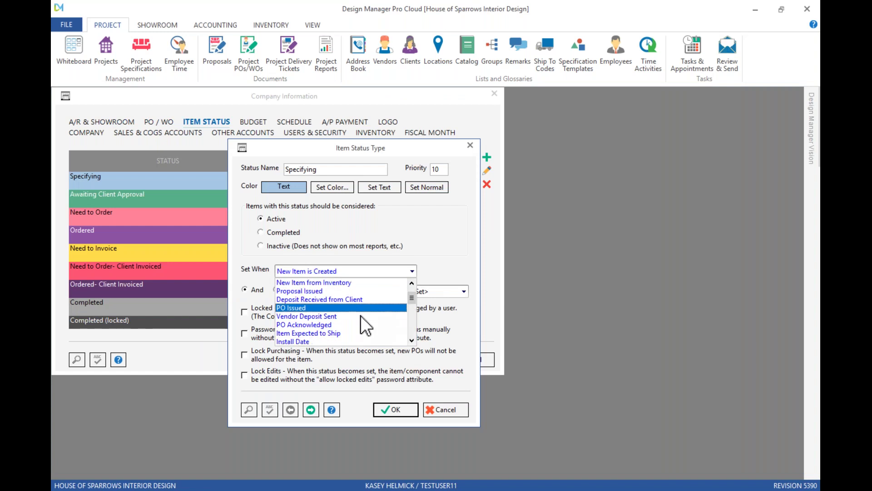
scroll(361, 315, "down", 5)
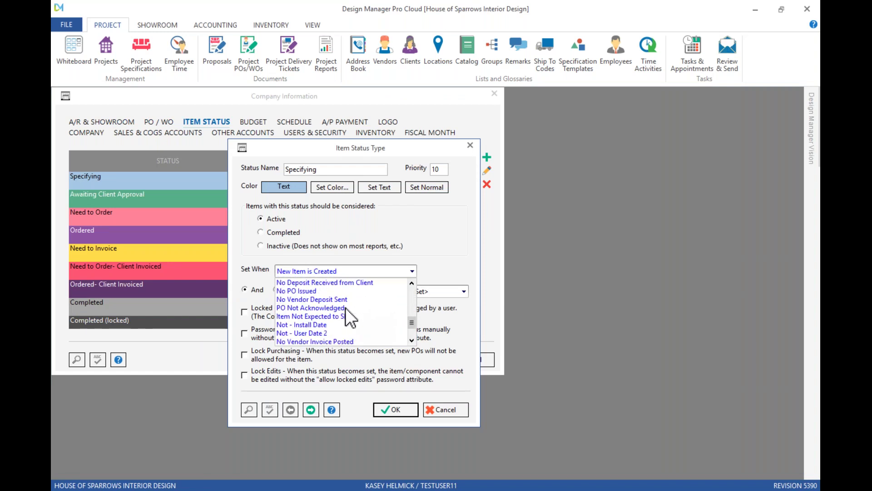
scroll(348, 333, "down", 2)
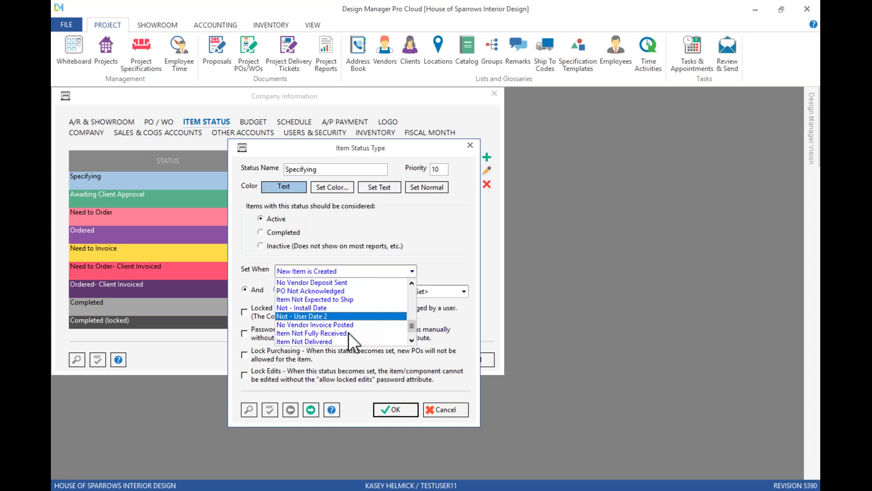
scroll(354, 331, "down", 2)
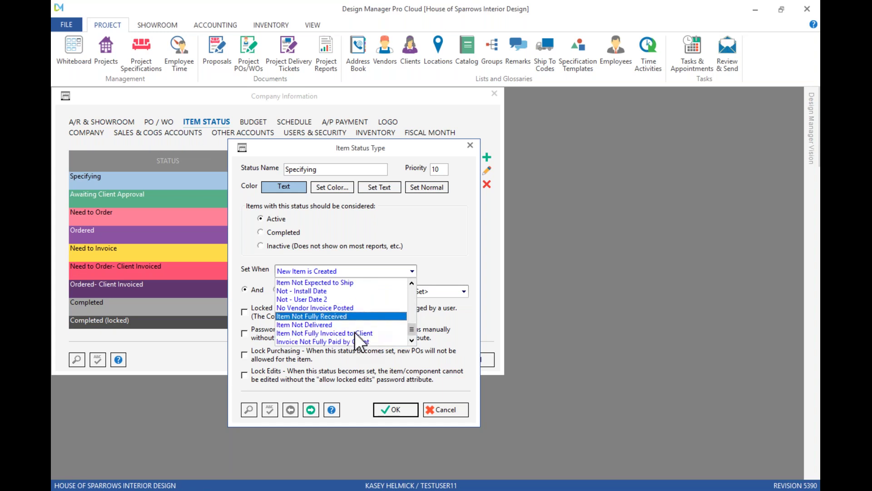
left_click(411, 272)
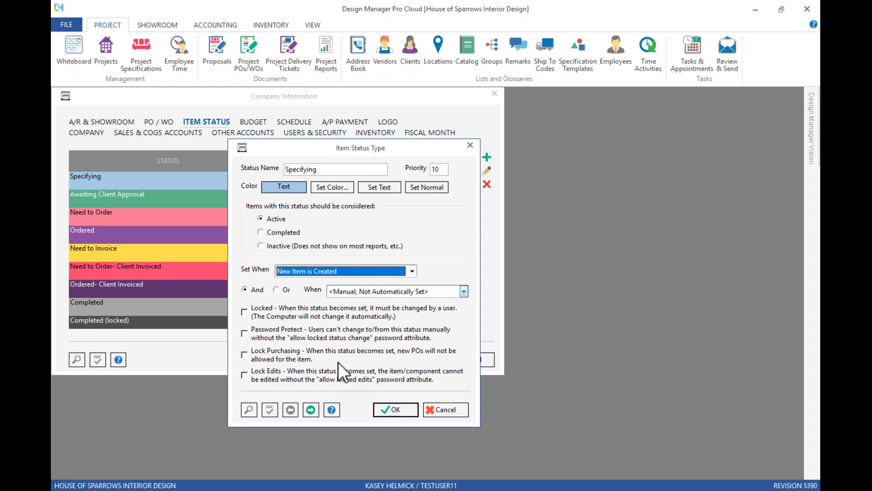
Read the manual's explanations of the item status conditions, and close both the manual and the Specifying status type.
left_click(332, 410)
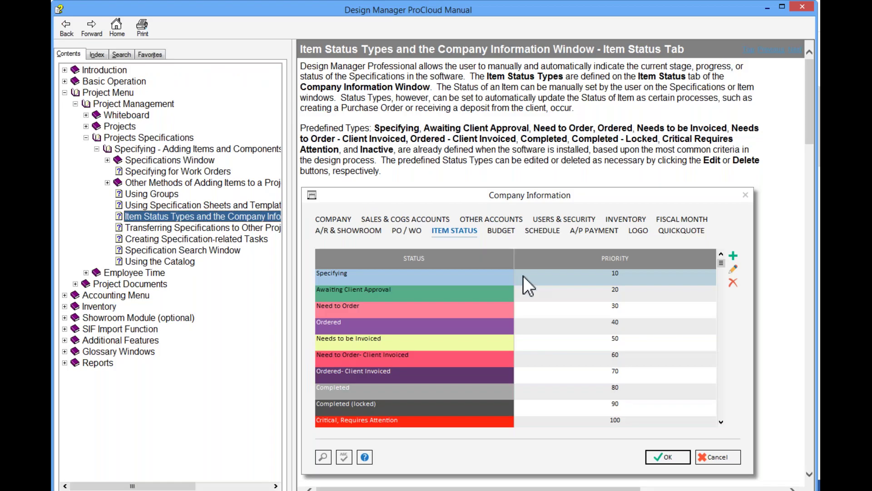
scroll(523, 275, "down", 5)
scroll(522, 275, "down", 15)
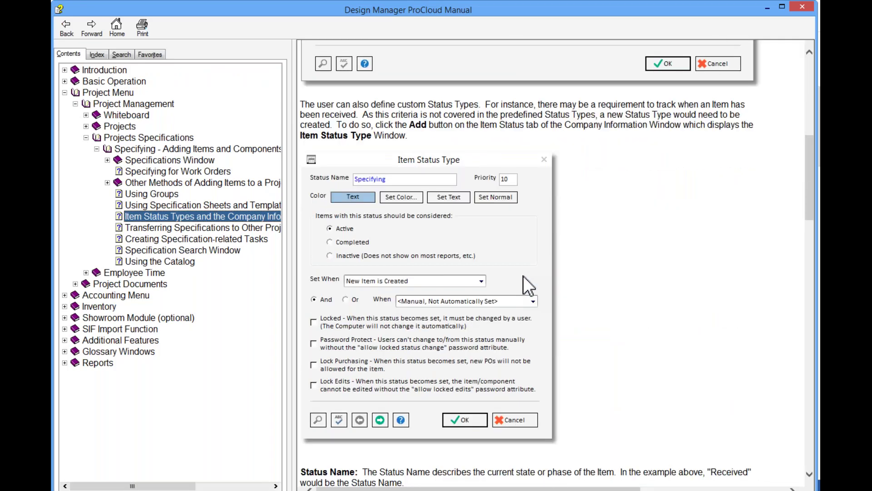
scroll(523, 275, "down", 15)
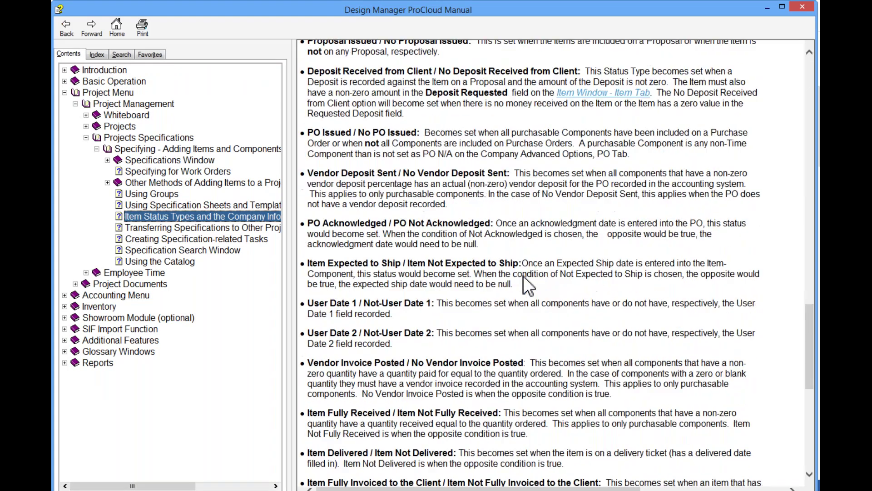
left_click(811, 7)
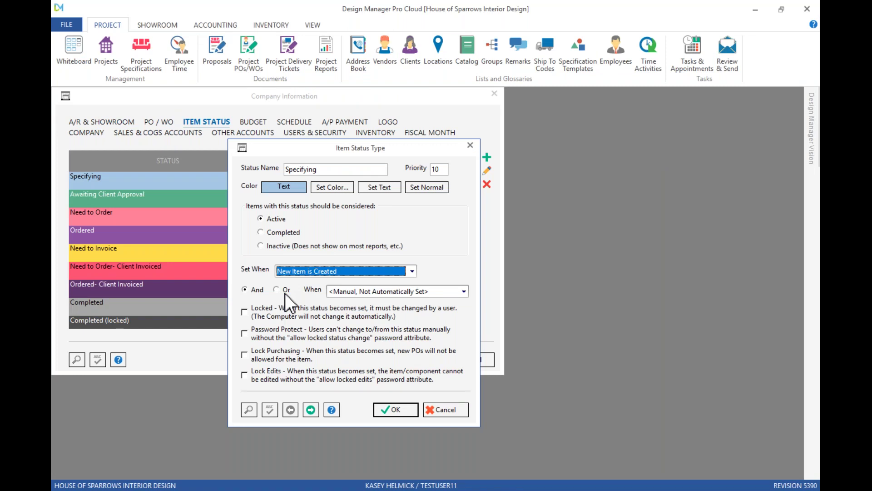
left_click(471, 144)
Try adding New Item from Inventory as an Or condition to the Ordered status type, and close it without saving.
double_click(205, 233)
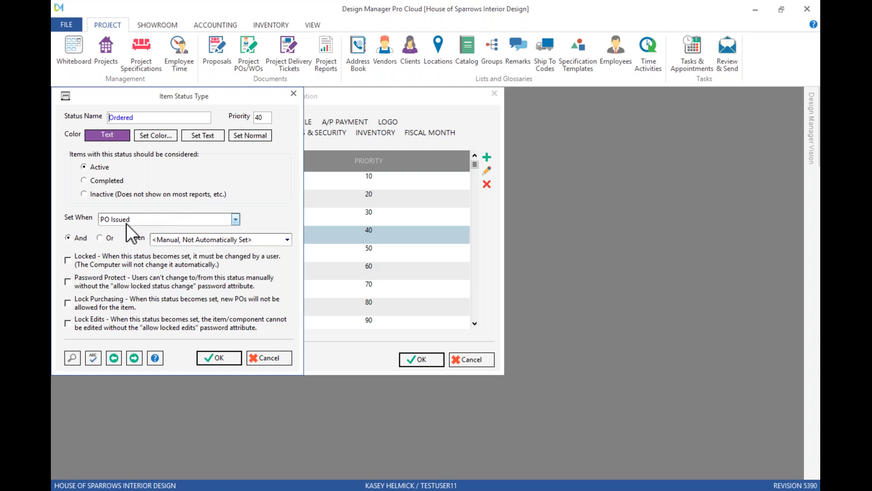
left_click(108, 238)
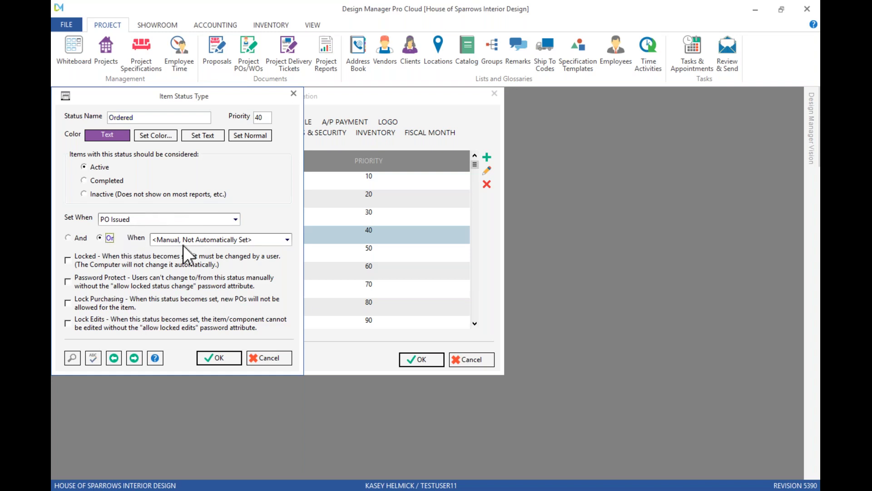
left_click(264, 238)
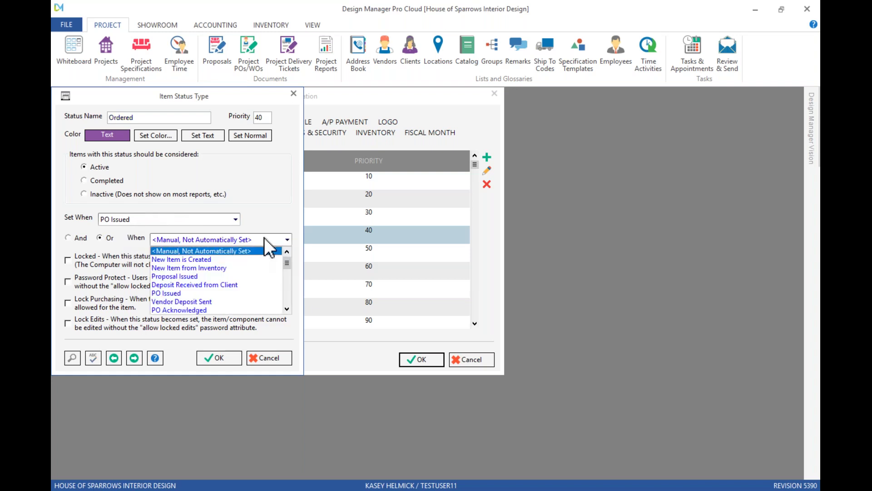
left_click(212, 268)
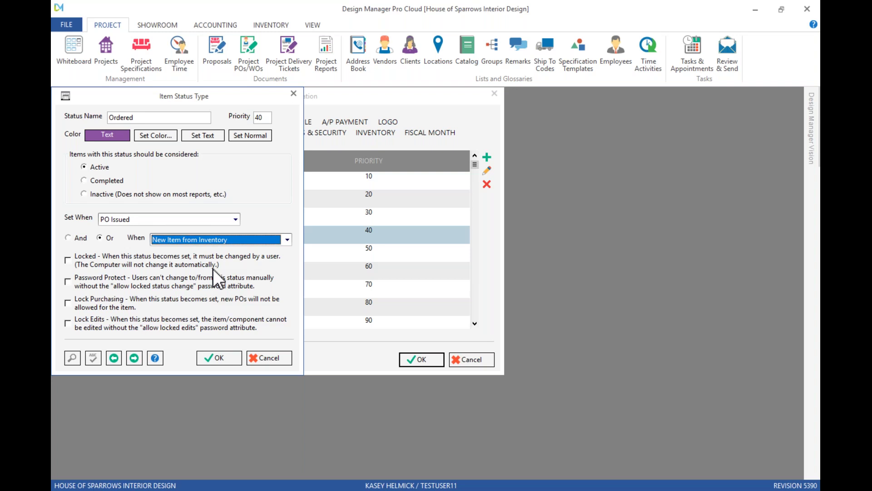
left_click(295, 93)
Try changing the Completed status type's Set When condition to Invoice Fully Paid by Client, and close it without saving.
double_click(168, 305)
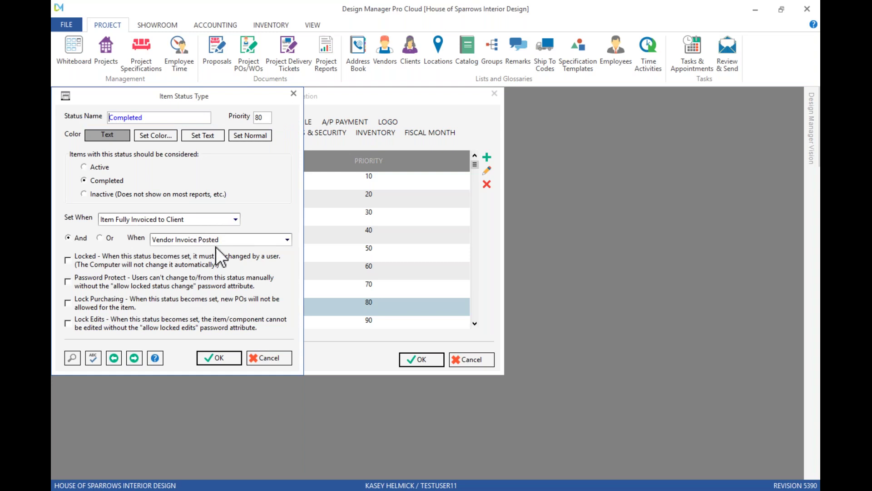
left_click(234, 218)
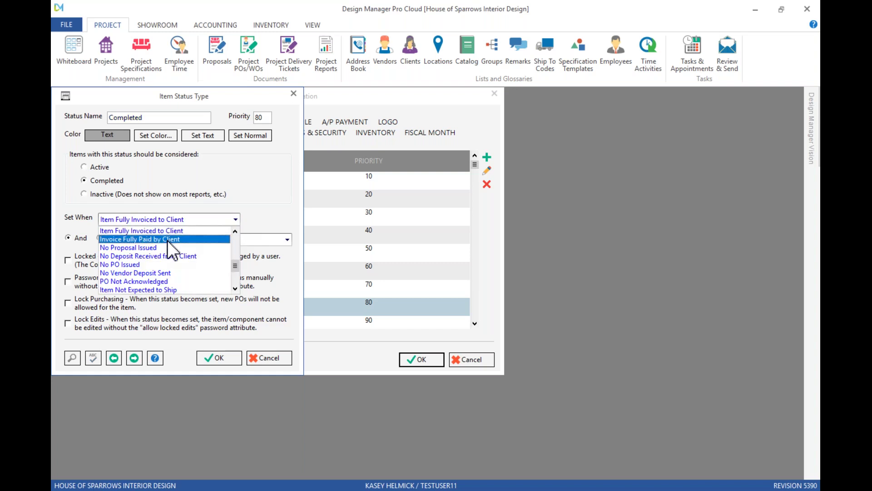
left_click(167, 239)
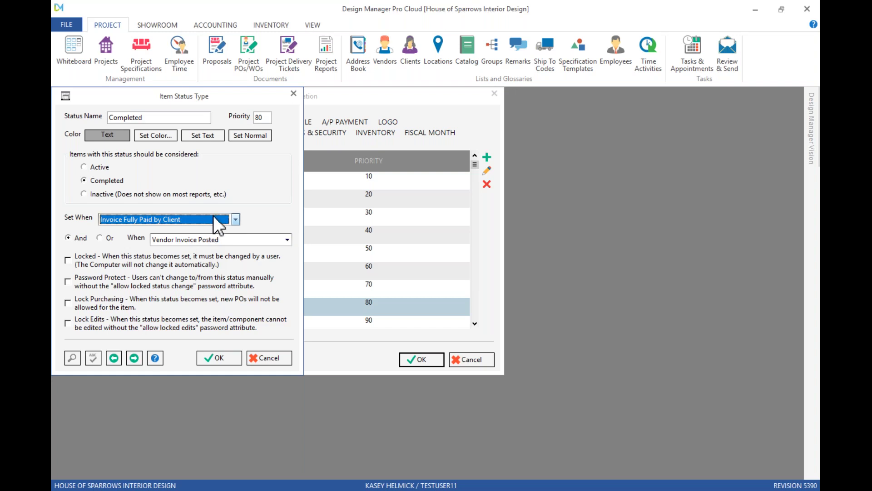
left_click(293, 93)
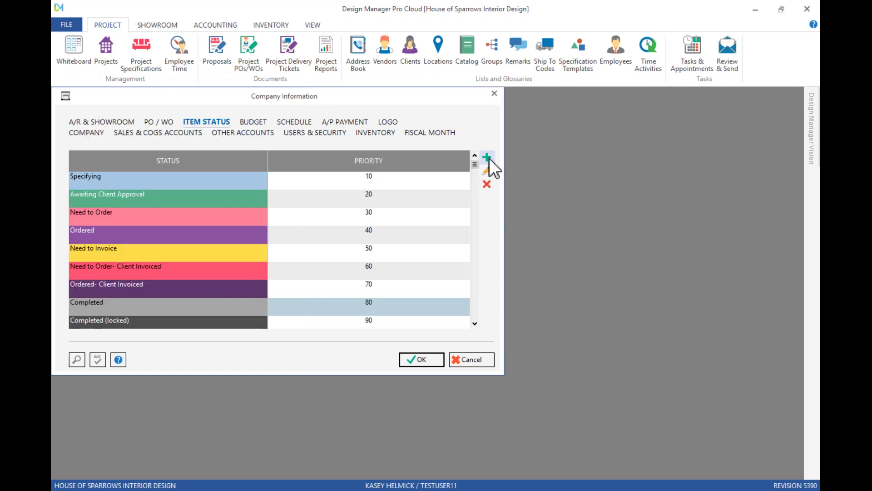
Add a new item status type named Designer Approval with priority 15.
left_click(487, 157)
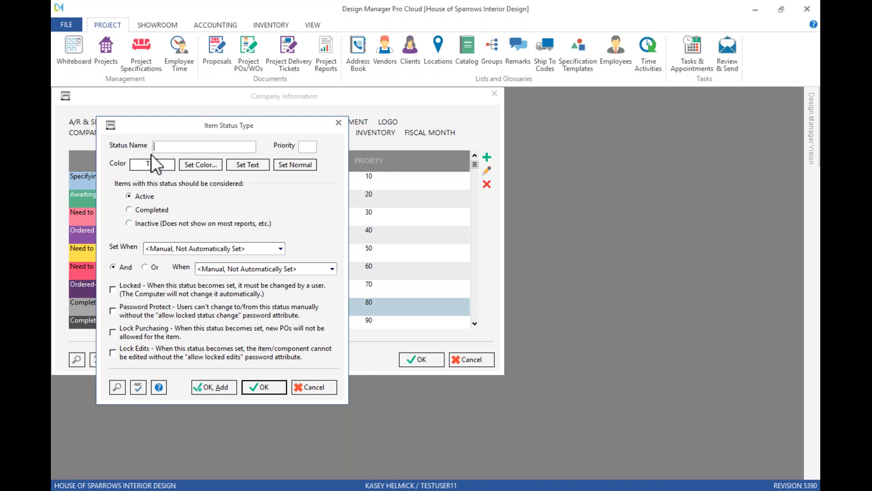
type("Designer Approval ")
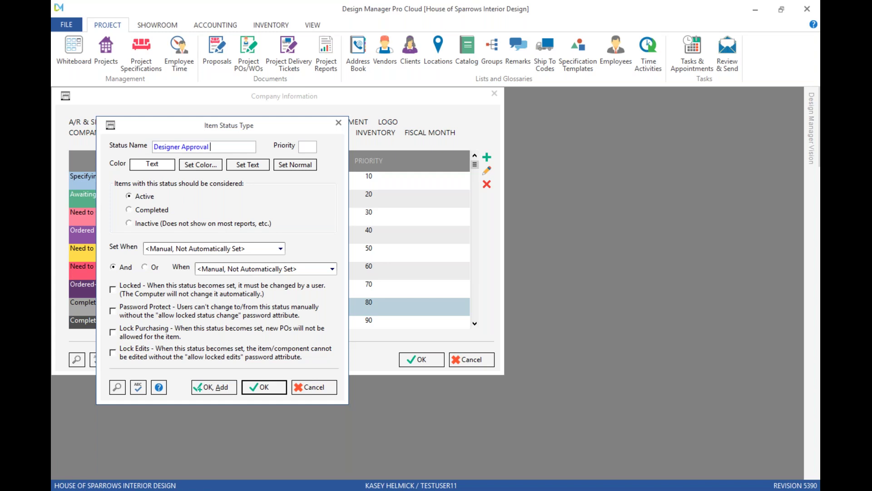
type("15")
Give the Designer Approval status a muted blue-violet color (RGB 128, 128, 192) with white text, mark it Locked, and save it.
left_click(191, 169)
left_click(198, 163)
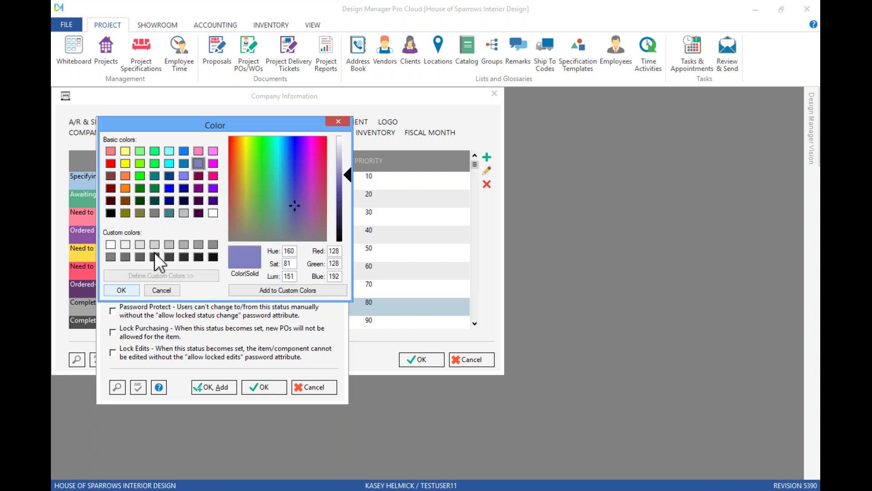
left_click(120, 291)
left_click(247, 164)
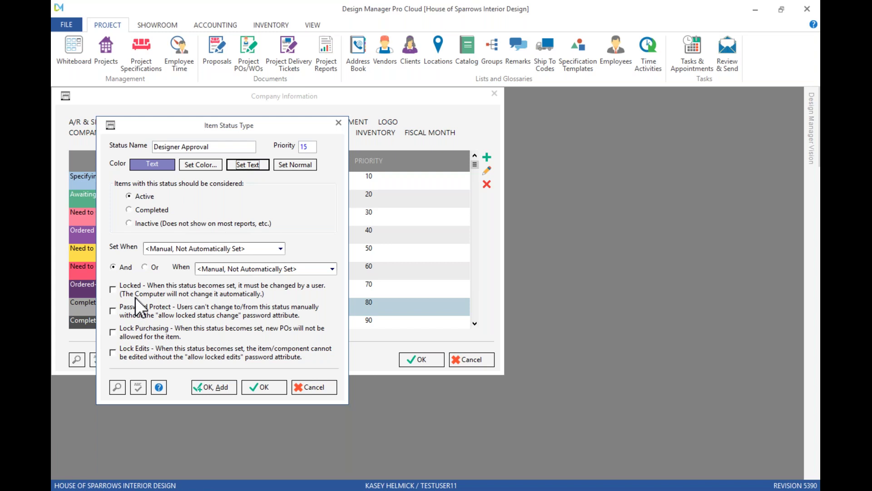
left_click(114, 290)
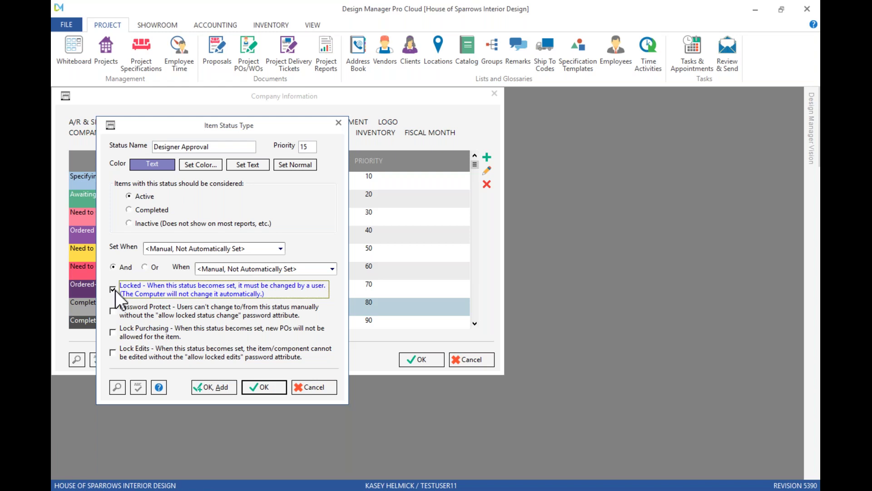
left_click(253, 386)
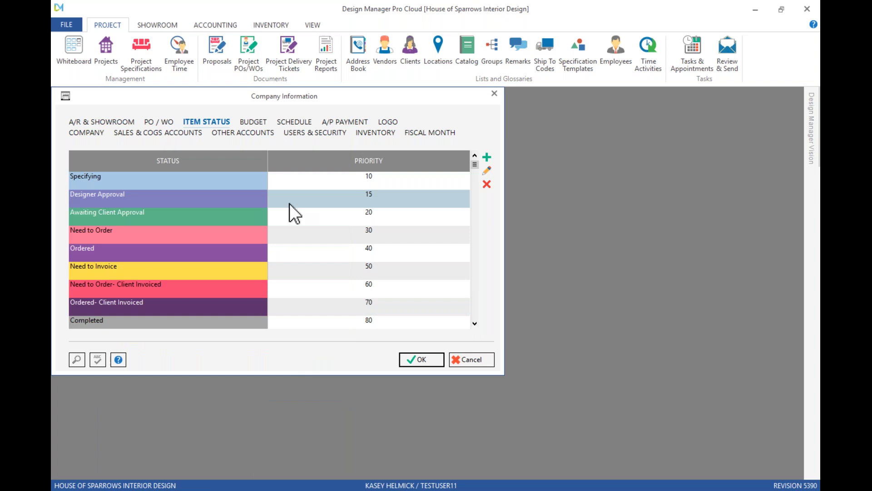
Examine the locking and password protection options of the Critical, Requires Attention status type, and close it.
left_click(492, 157)
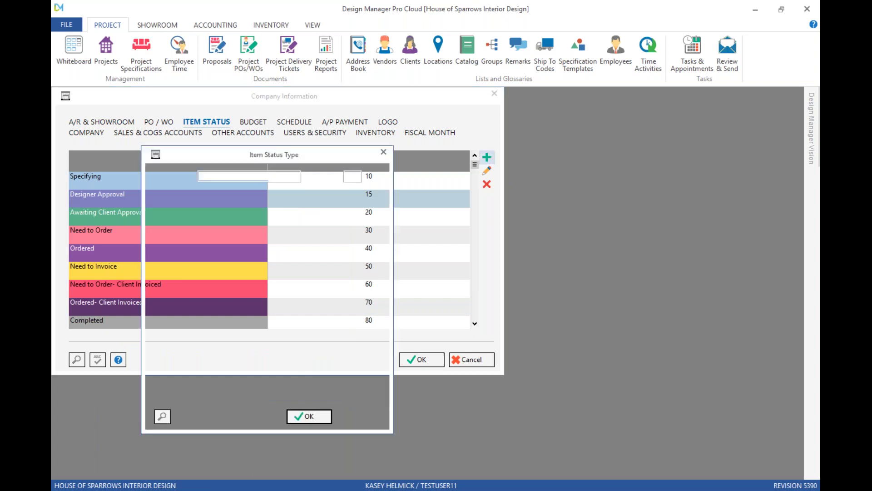
left_click(384, 152)
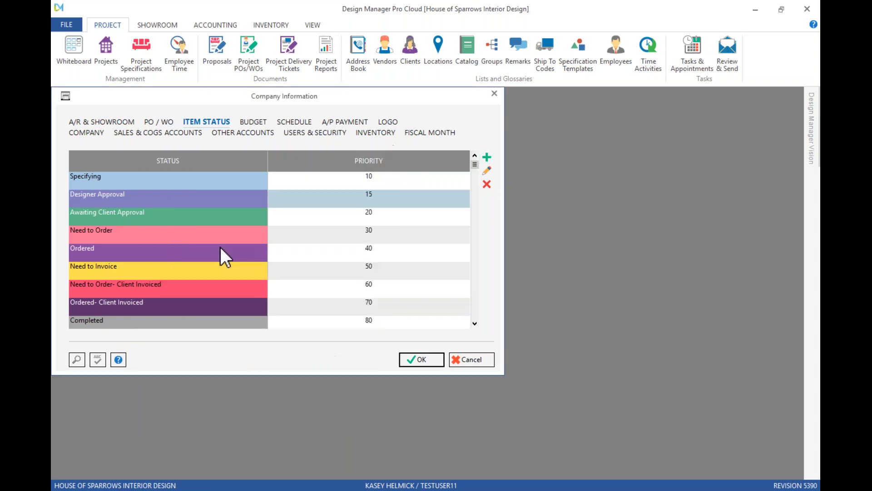
scroll(220, 247, "down", 2)
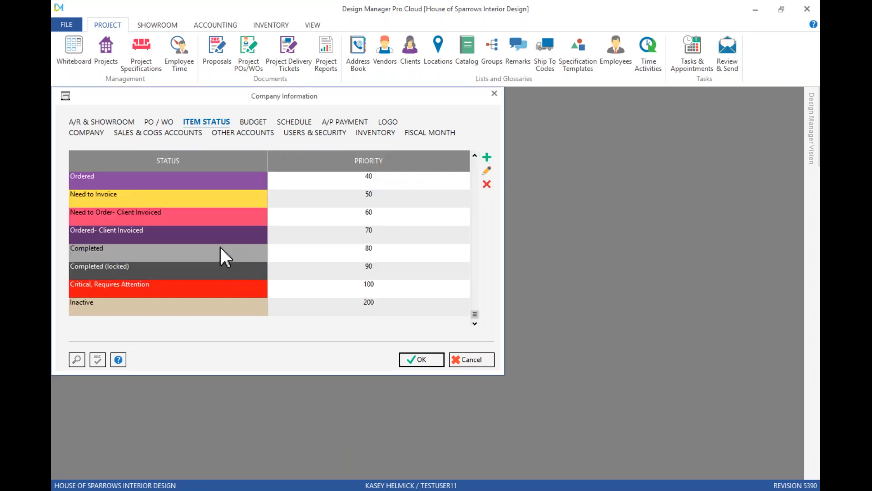
double_click(115, 288)
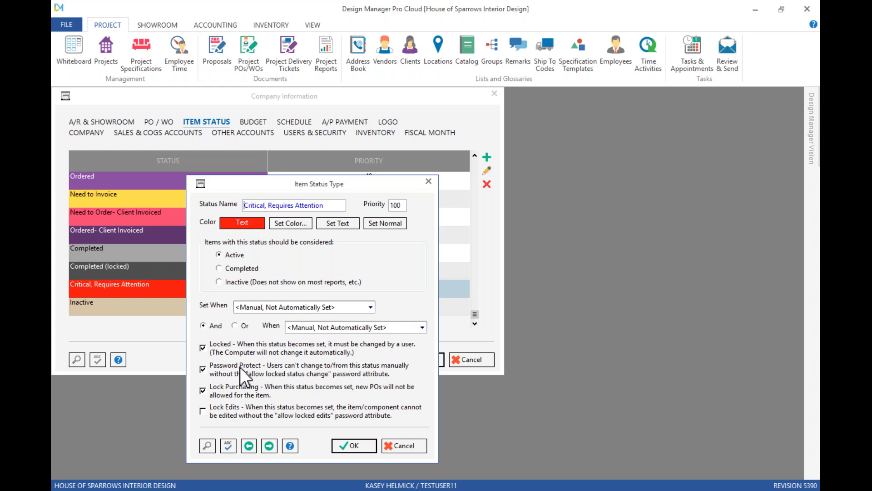
left_click(428, 182)
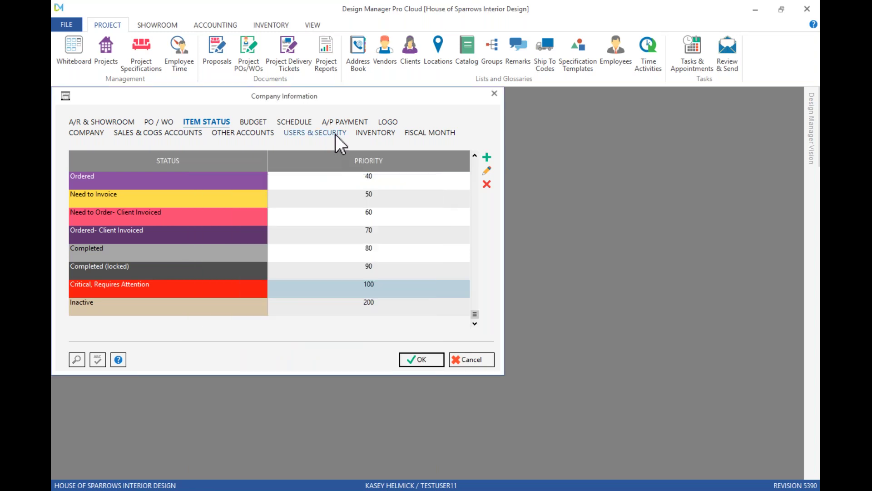
Check the Allow Locked Status Change permission under Project Specifications access for the first listed user, and close the user's record.
left_click(335, 134)
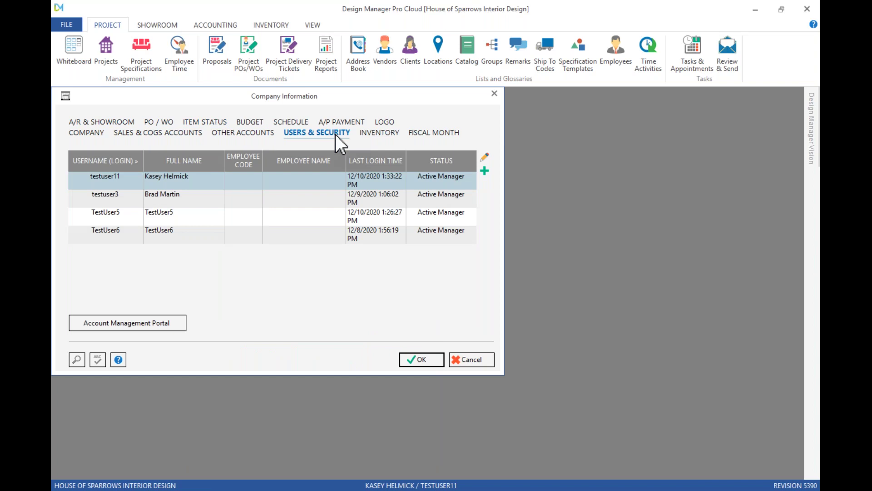
left_click(484, 157)
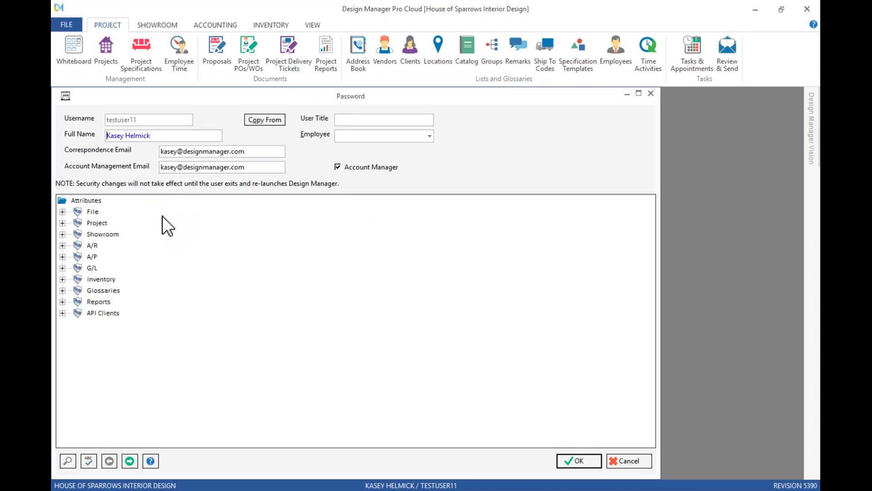
left_click(63, 222)
left_click(78, 234)
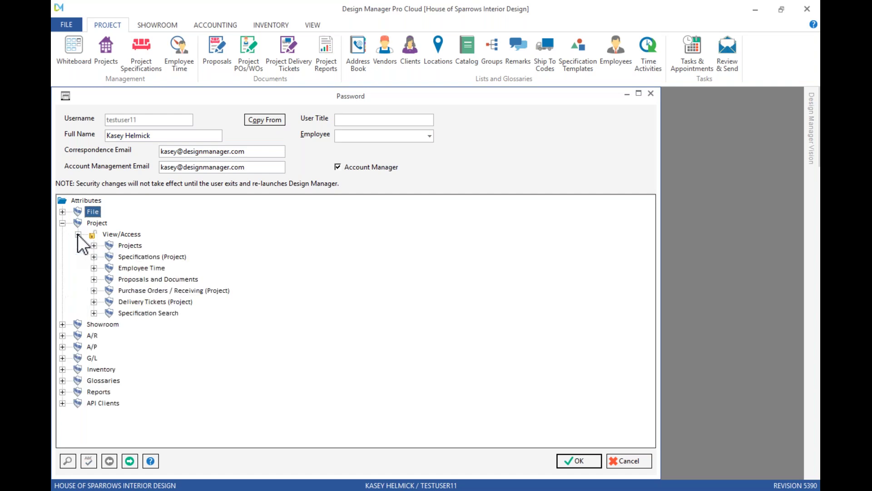
left_click(94, 257)
left_click(110, 268)
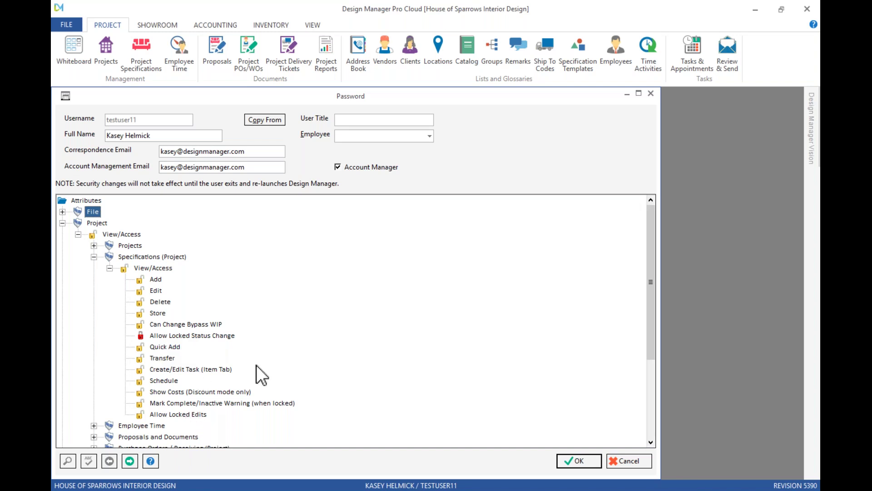
left_click(651, 95)
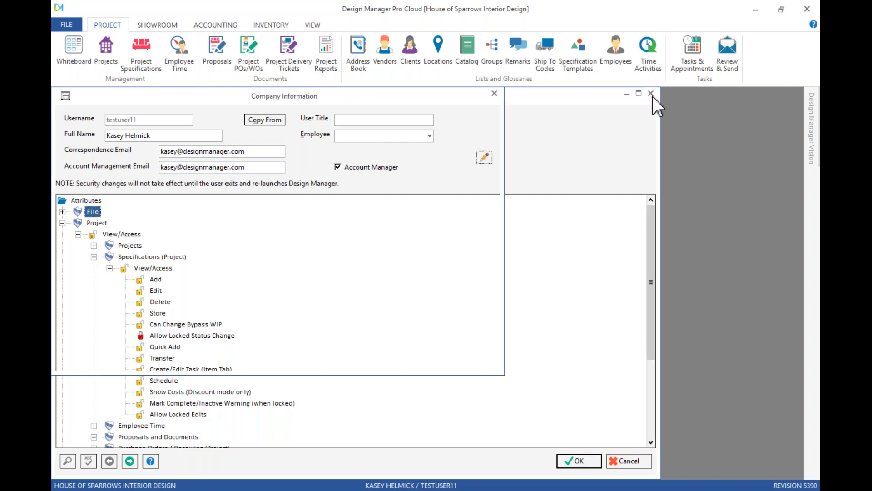
Try to change the Sunwashed Riviera Armchair's status to Completed in the Coastal Cottage project specifications, and close the specifications.
left_click(134, 55)
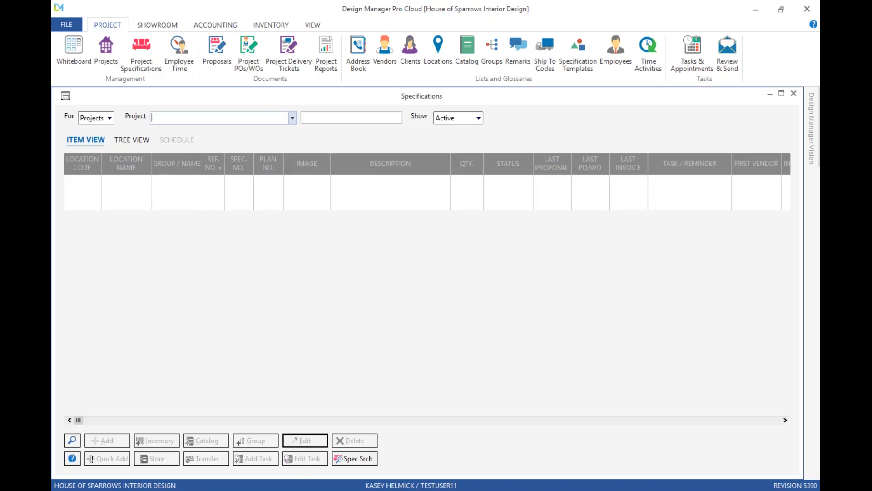
type("co")
key("Return")
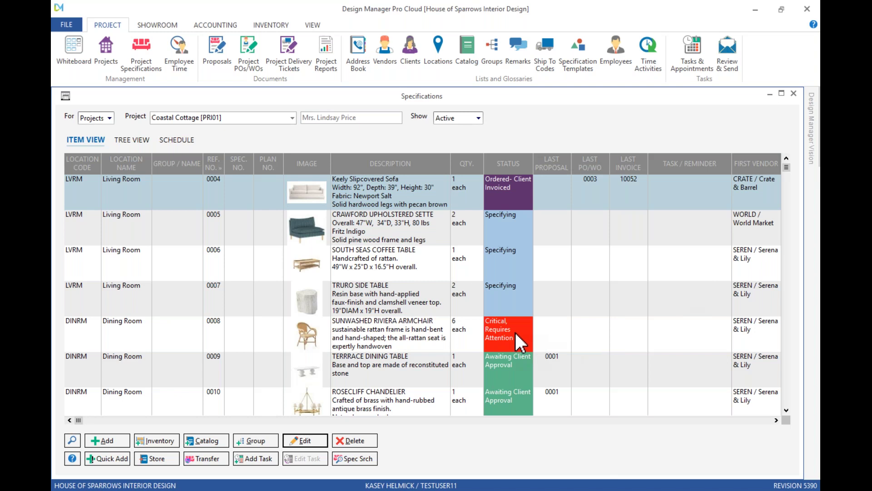
left_click(515, 333)
left_click(521, 340)
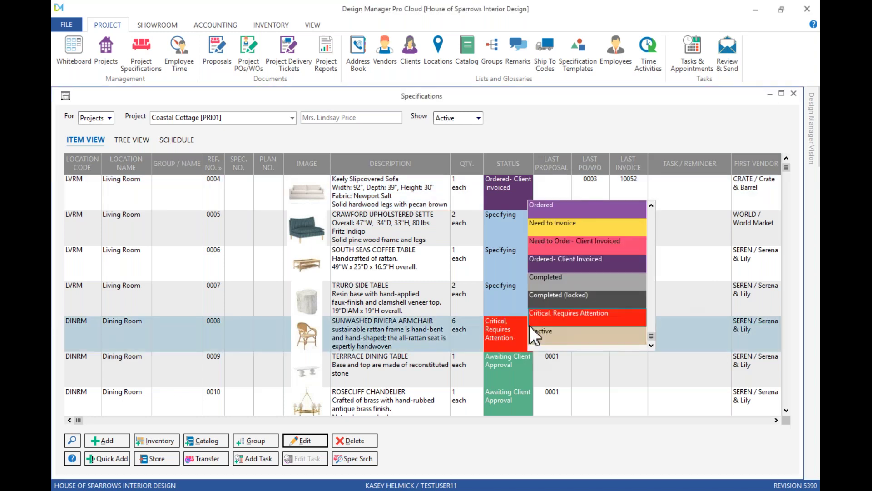
left_click(556, 278)
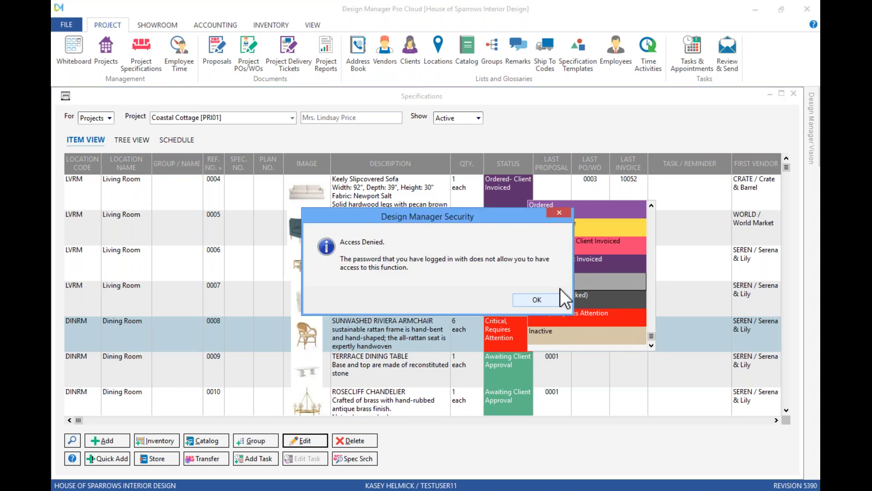
left_click(549, 299)
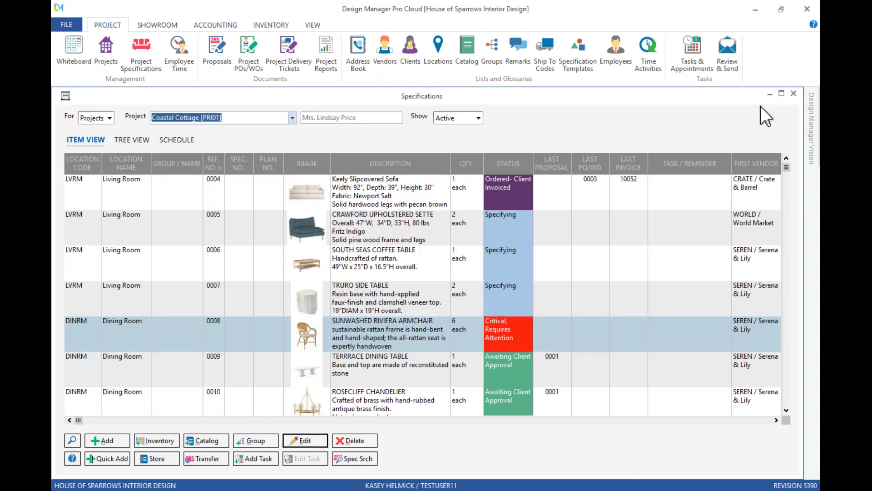
left_click(793, 94)
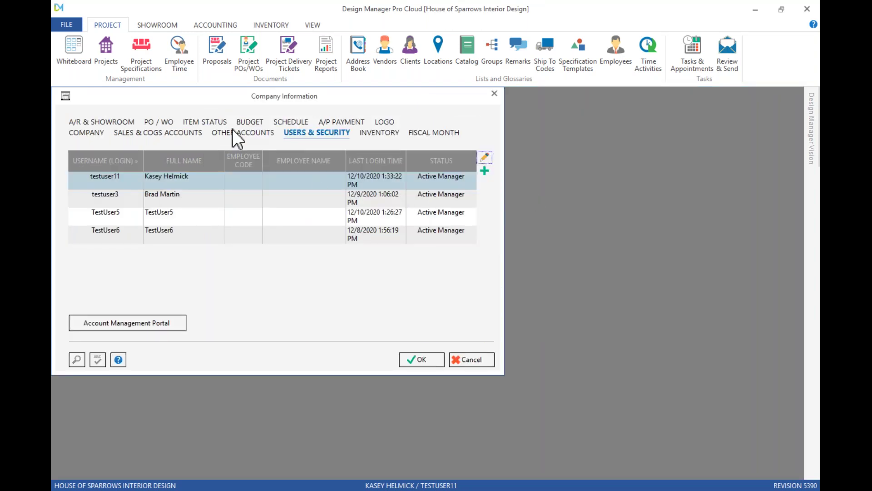
Review the Lock Purchasing and Lock Edits options on a blank item status type, and close it along with the company information.
left_click(221, 121)
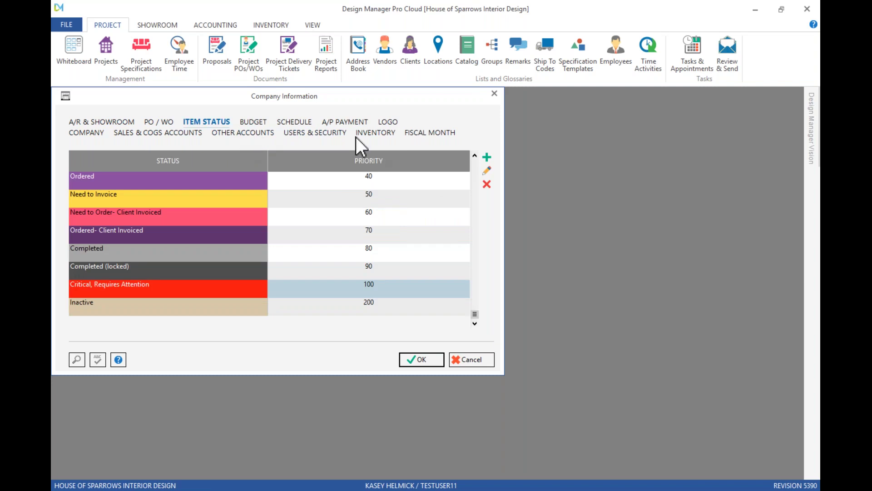
left_click(486, 157)
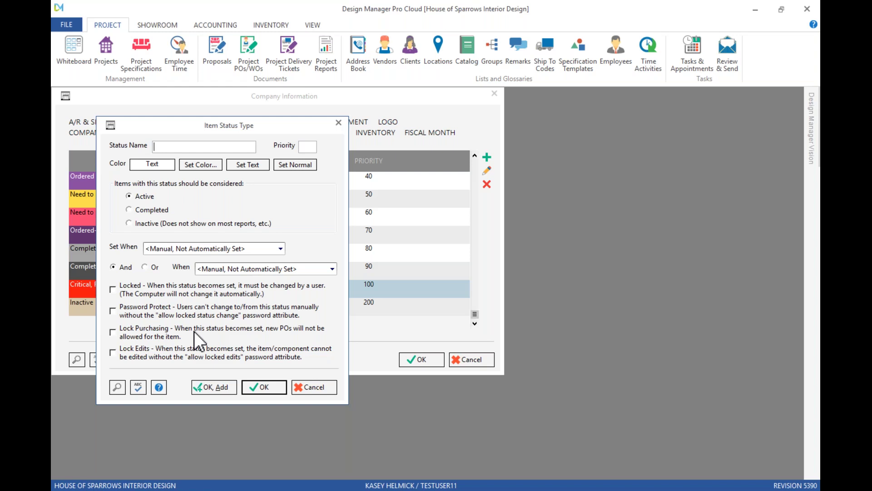
left_click(266, 390)
left_click(500, 287)
left_click(338, 124)
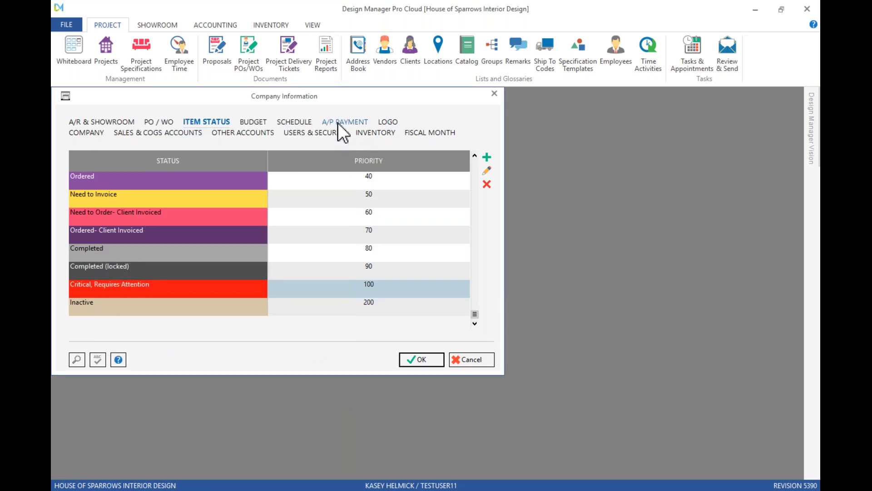
left_click(495, 92)
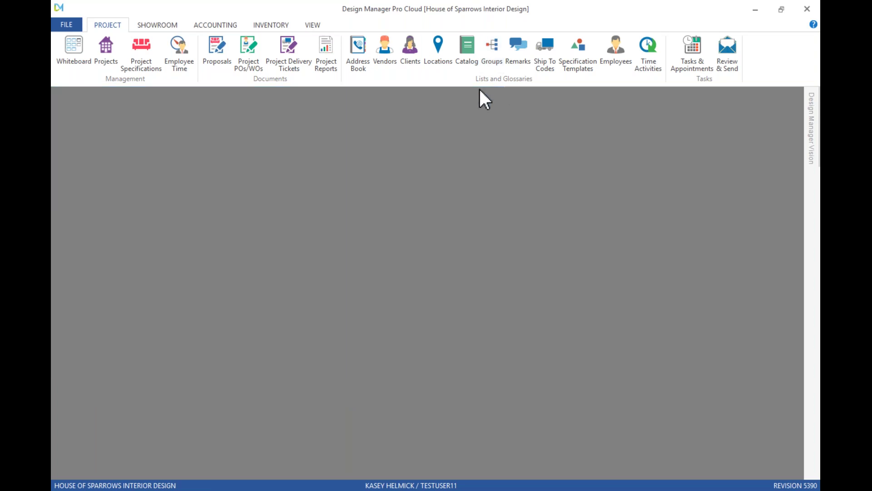
Locate the Status Codes report among the glossary listings and run it from the report favorites.
left_click(332, 72)
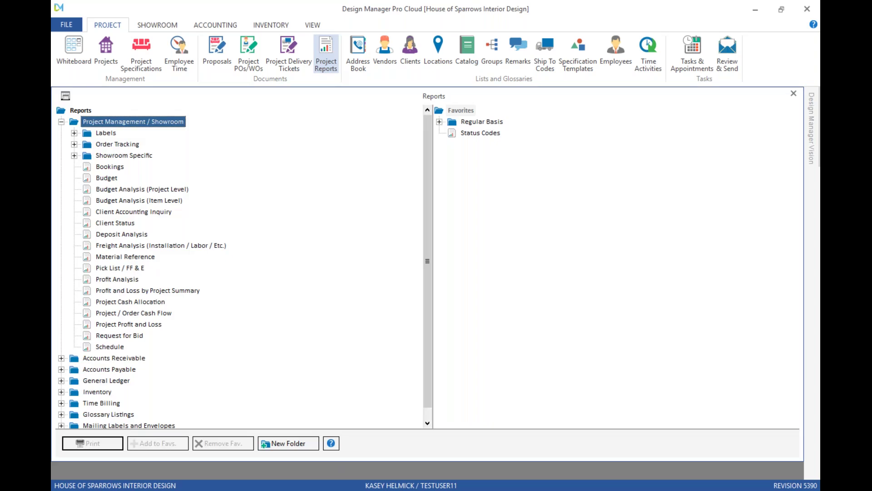
left_click(60, 122)
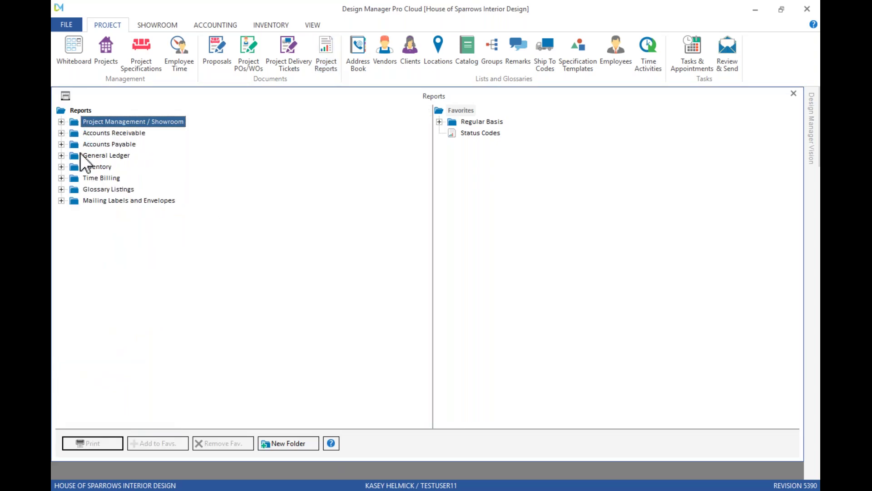
left_click(62, 189)
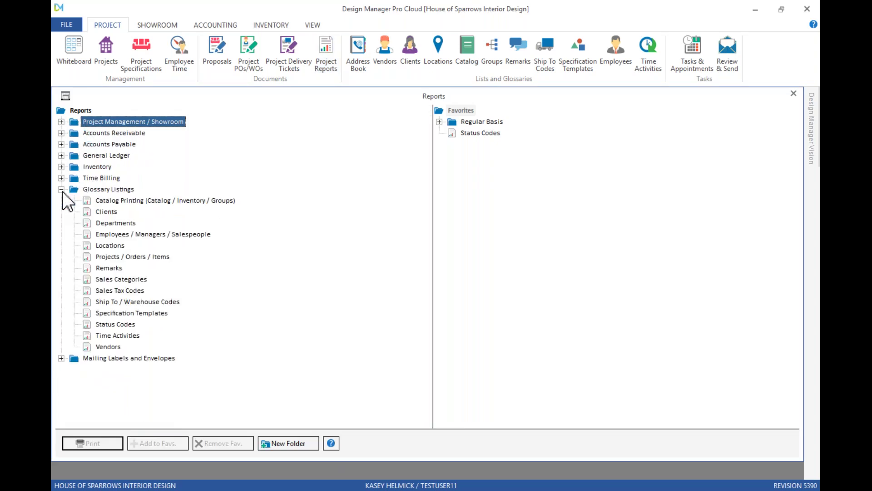
left_click(116, 323)
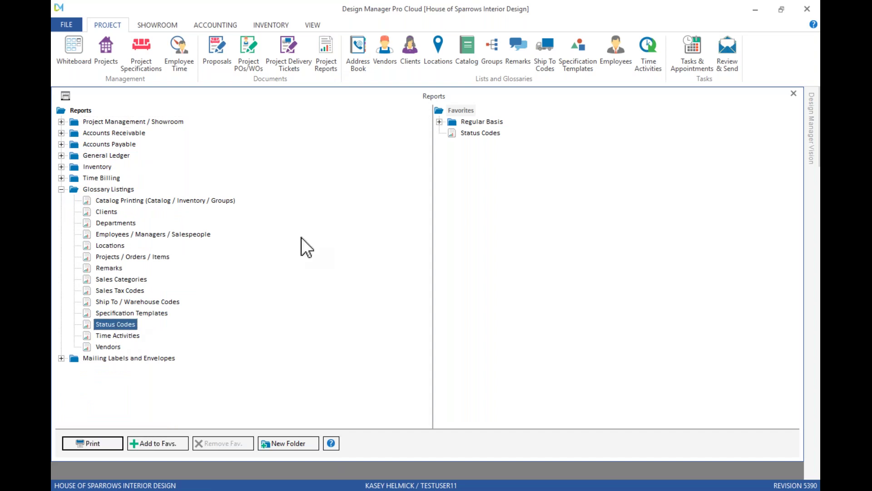
left_click(495, 137)
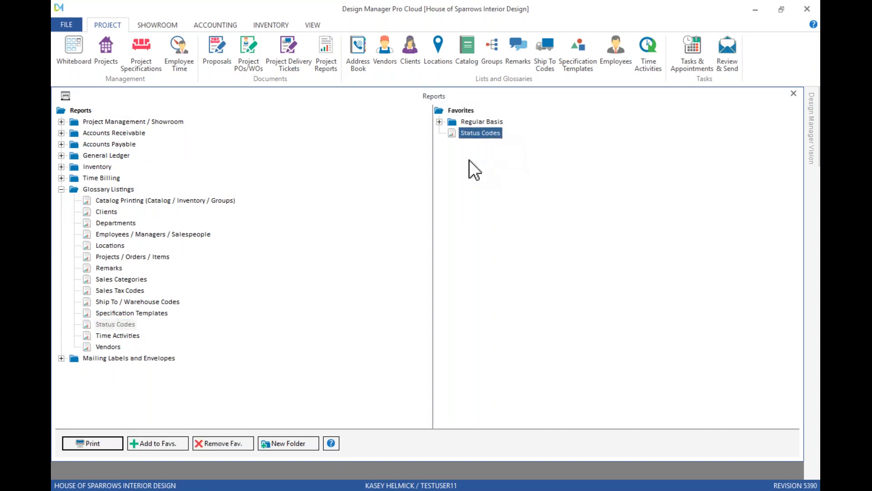
left_click(98, 442)
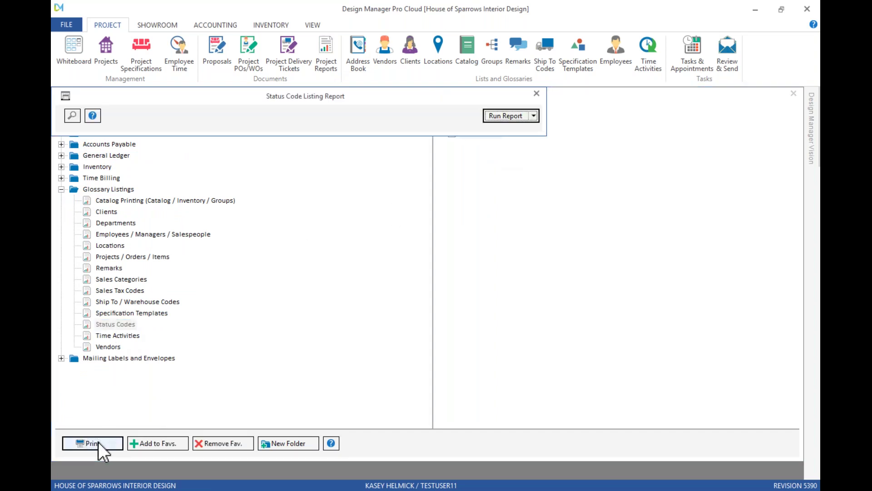
left_click(500, 112)
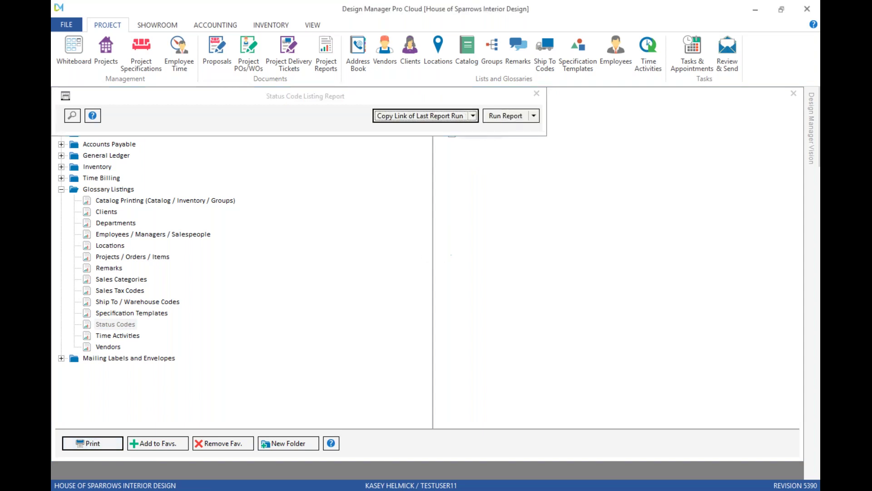